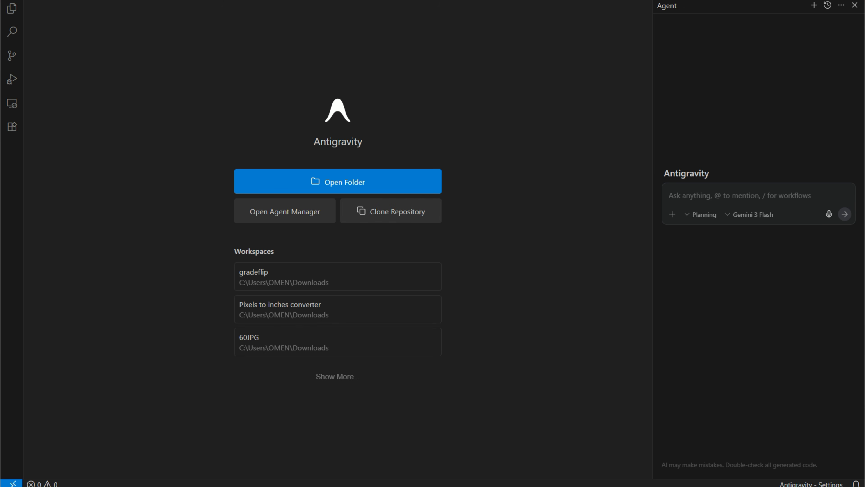
Switch to the browser and look over the YouTube search results on getting a Semrush free trial.
click(488, 443)
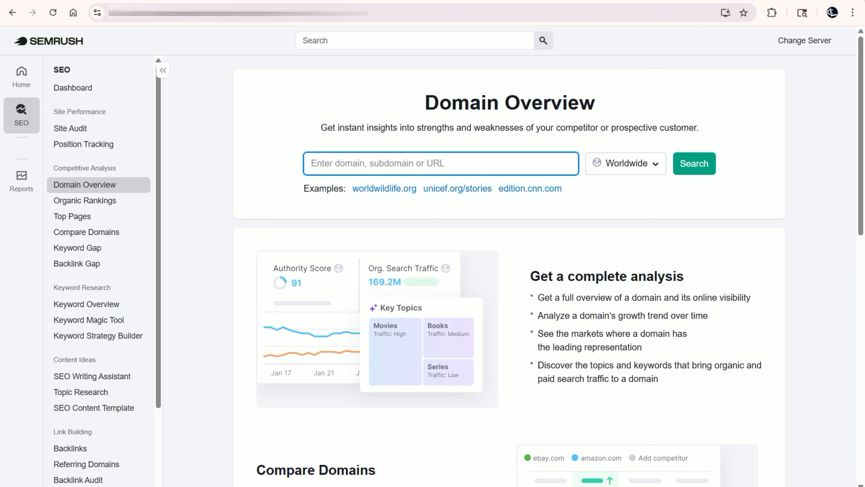
click(586, 460)
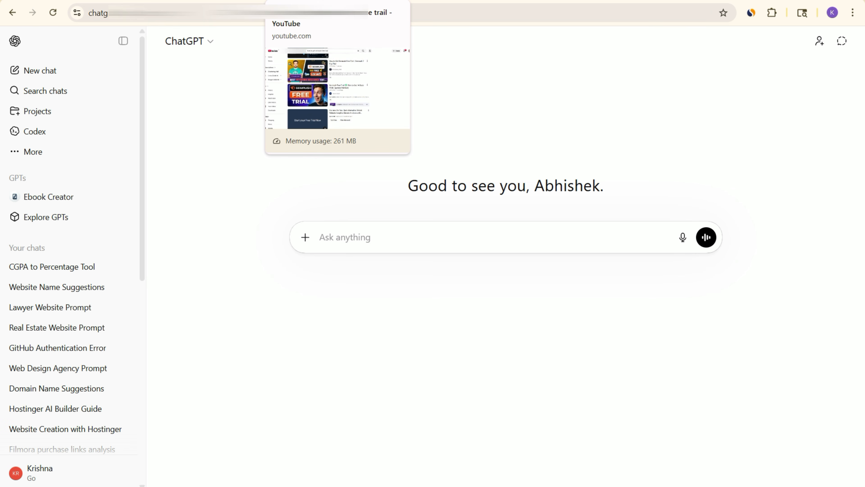
click(300, 1)
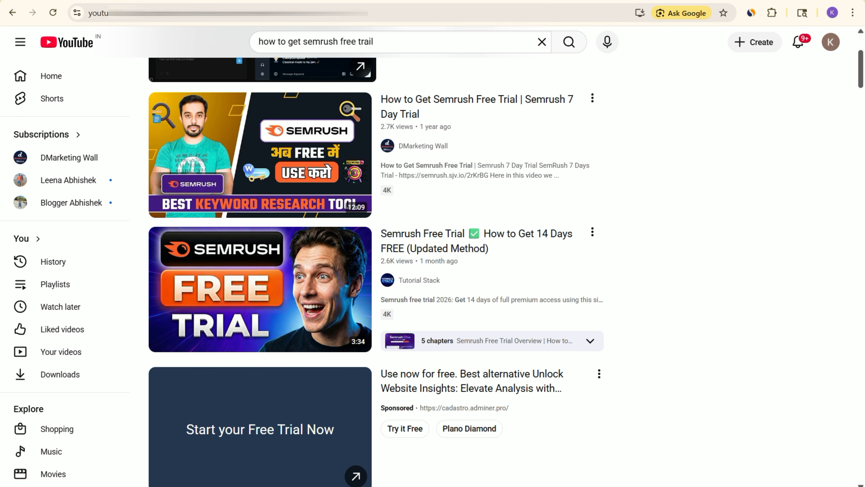
mouse_move(260, 155)
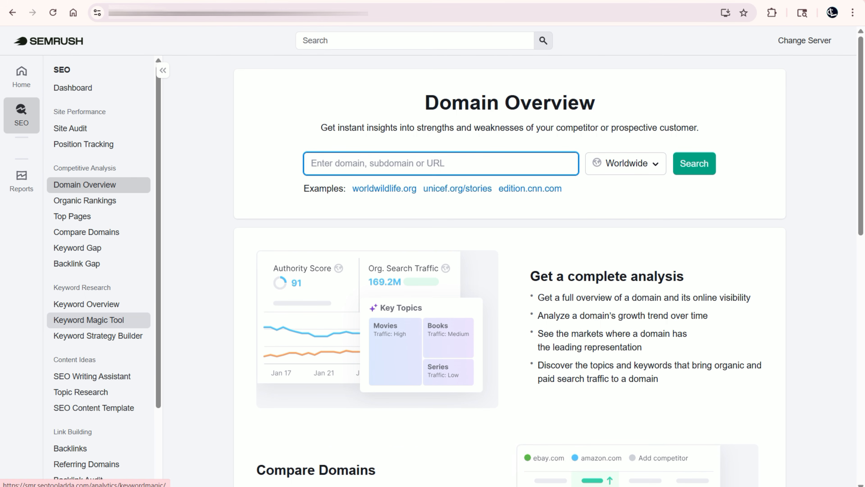
Search the Keyword Magic Tool for "converter" keywords using the India database.
click(89, 319)
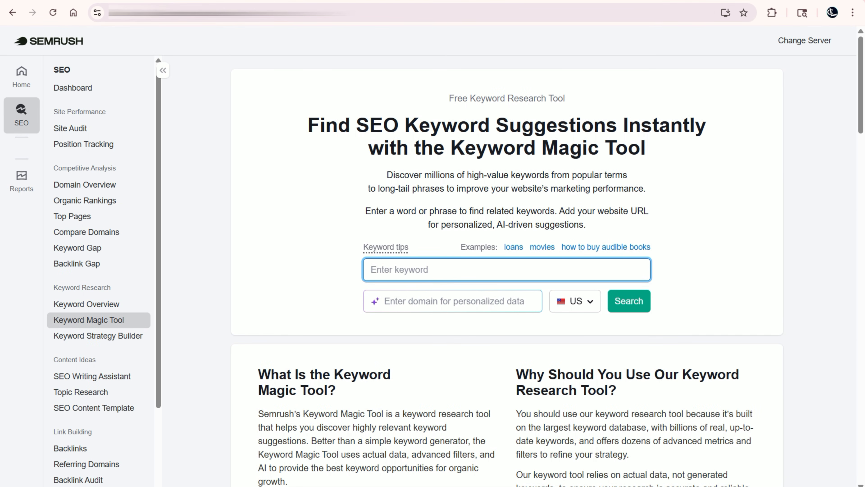
text(converter)
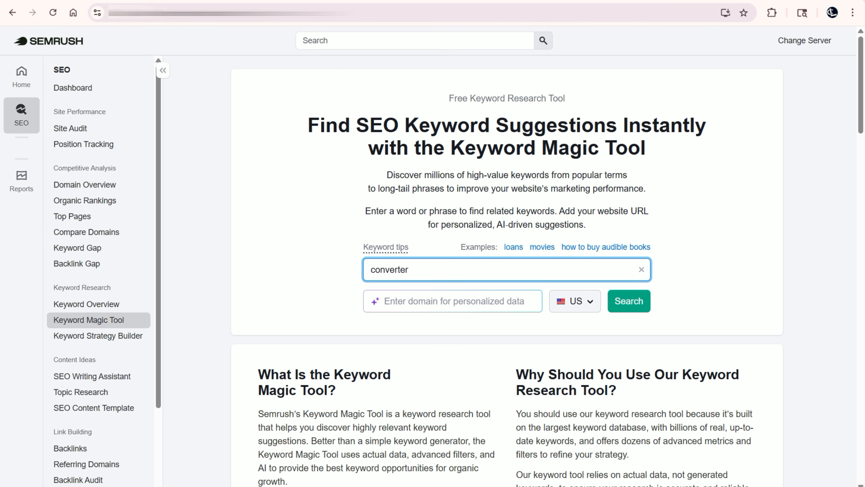
click(575, 301)
text(india)
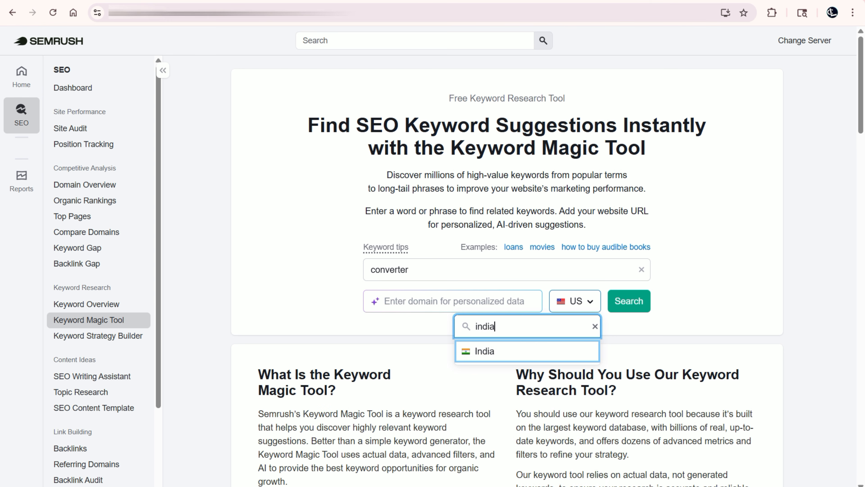
click(527, 351)
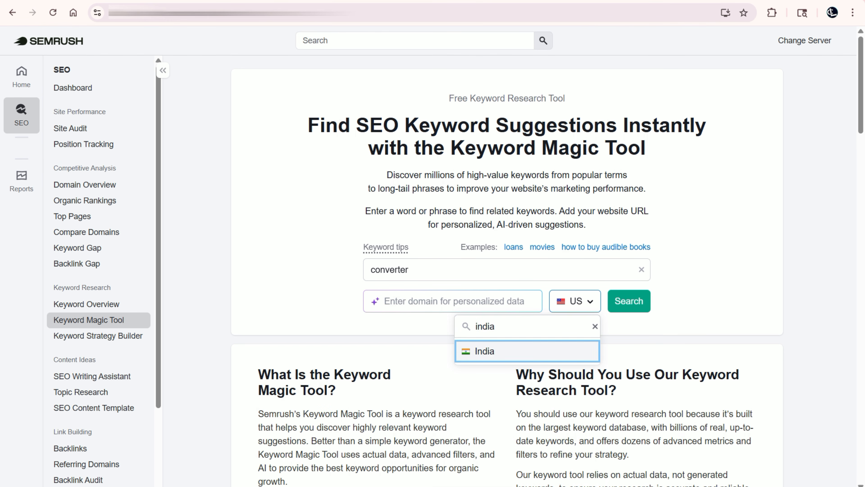
click(629, 301)
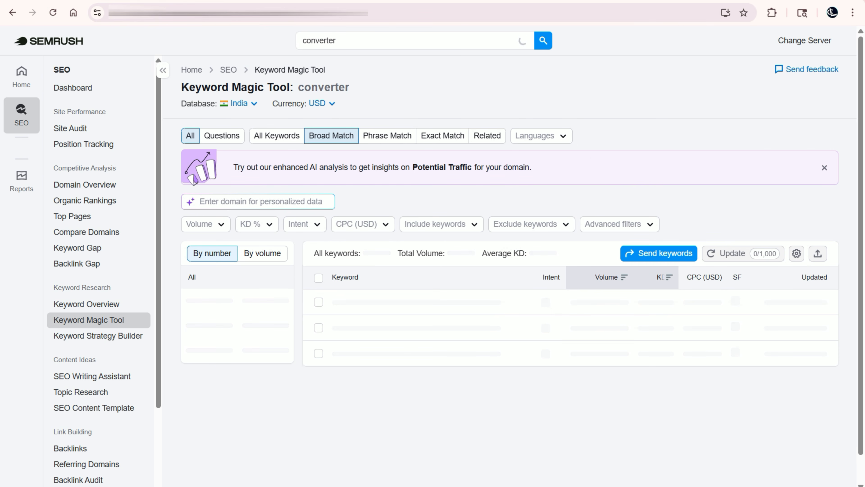
Examine the search volume and keyword difficulty of the "converter" keyword suggestions.
mouse_move(664, 277)
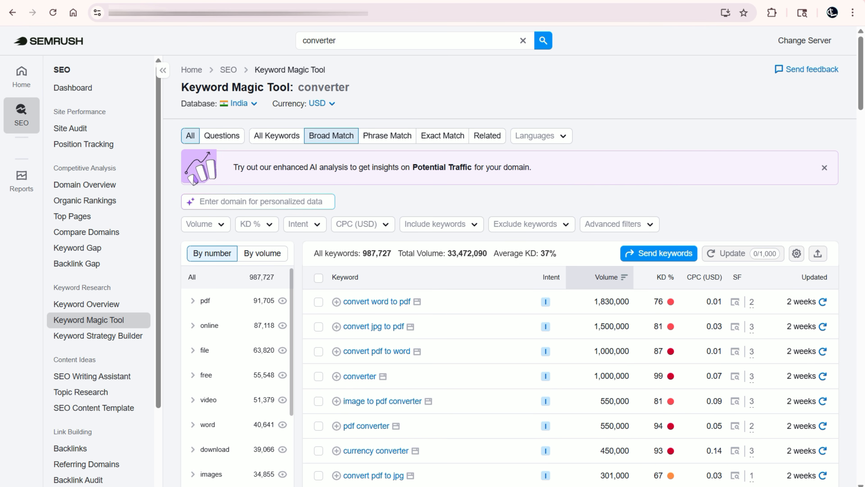
scroll(511, 239, down, 3)
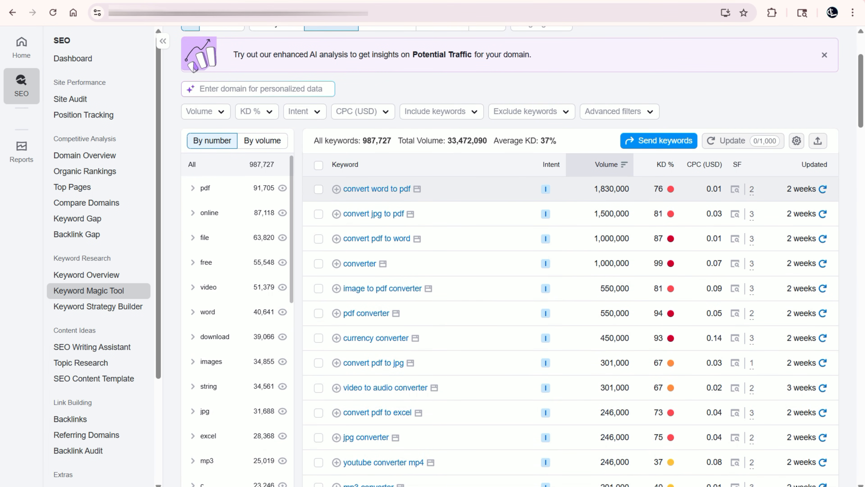
scroll(511, 255, up, 2)
scroll(511, 256, down, 4)
scroll(511, 255, up, 1)
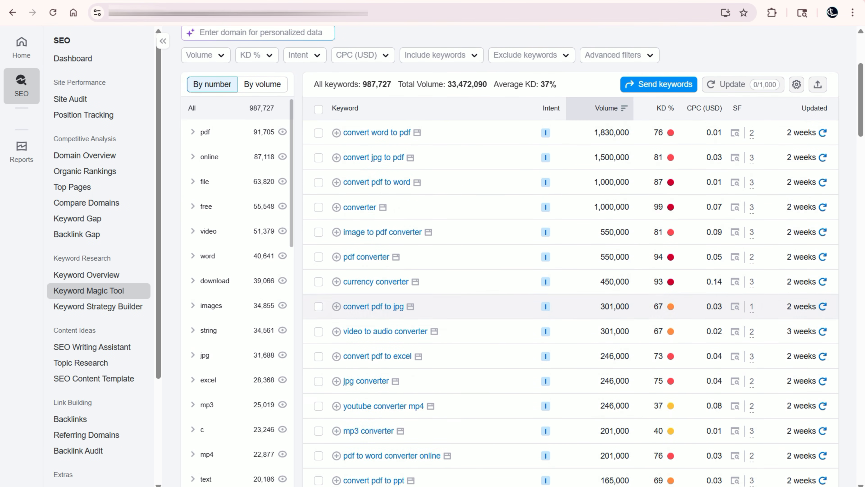
scroll(511, 256, down, 6)
scroll(511, 255, up, 10)
scroll(511, 256, down, 2)
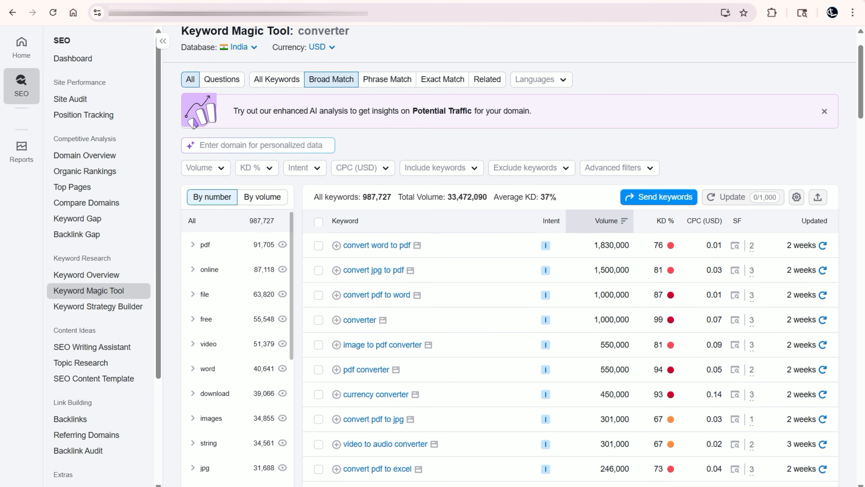
Highlight the total search volume figure above the keyword table, then clear the highlight.
drag(447, 197, 488, 197)
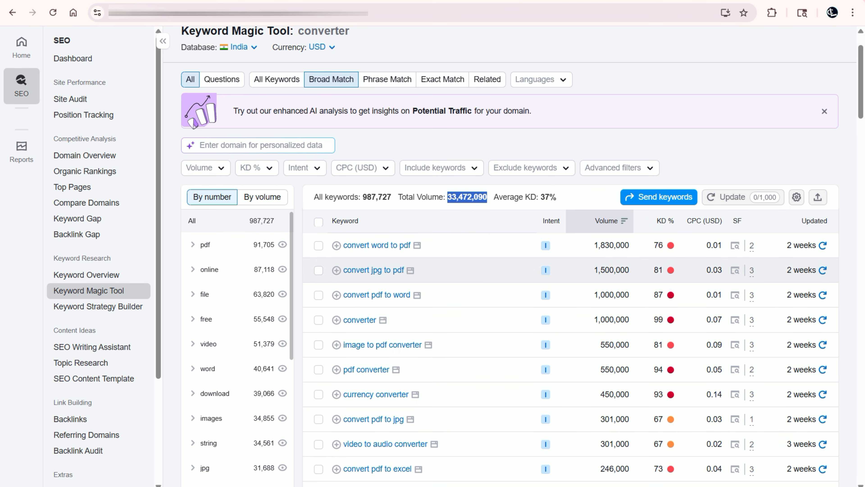
click(490, 197)
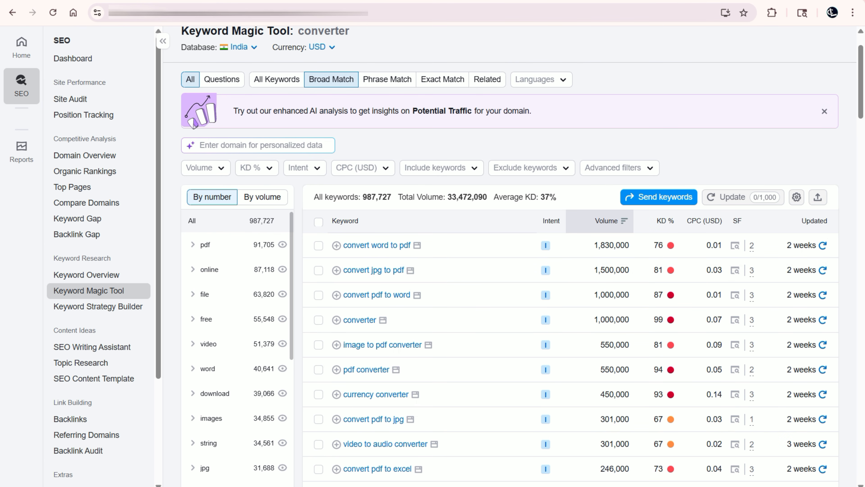
drag(487, 197, 447, 197)
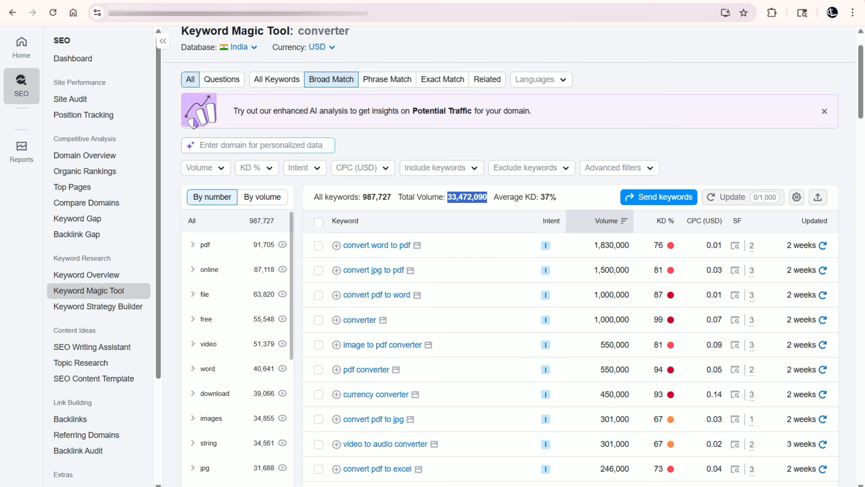
click(448, 197)
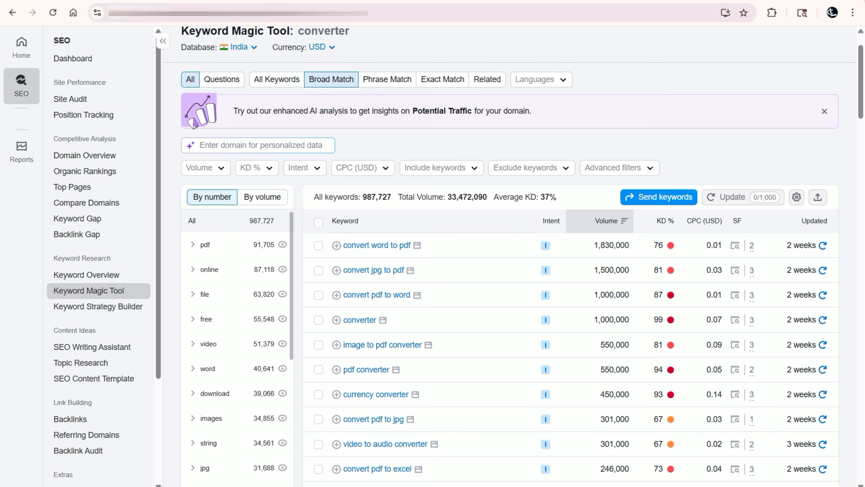
double_click(467, 197)
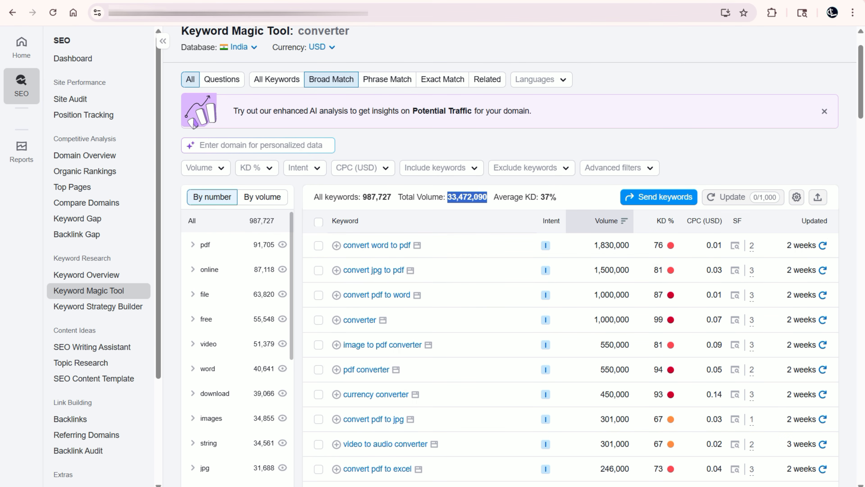
click(467, 197)
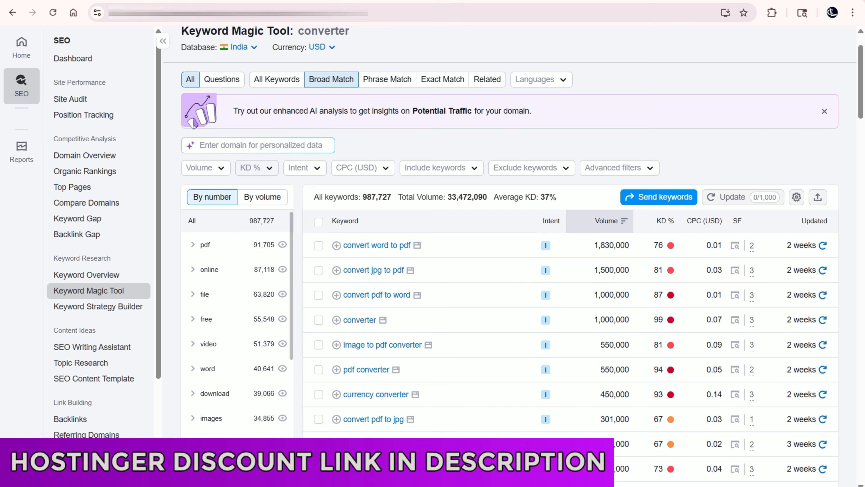
Filter the keywords by a custom keyword difficulty range with a maximum of 29%.
click(257, 168)
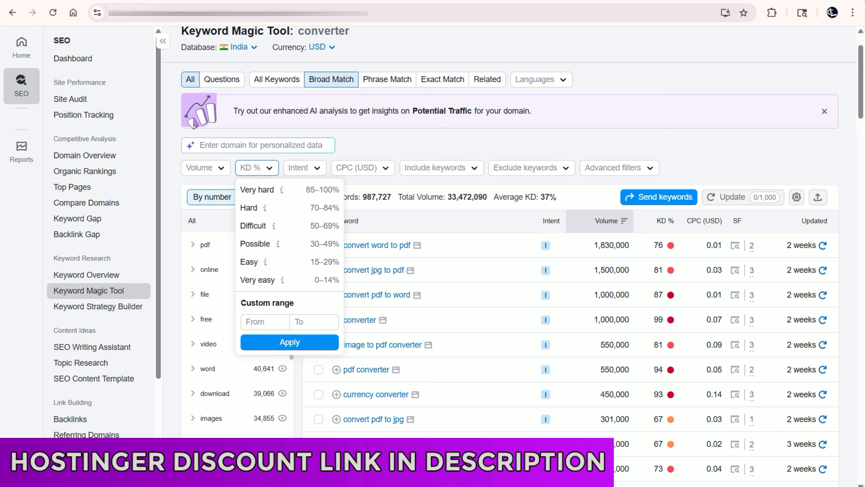
click(311, 322)
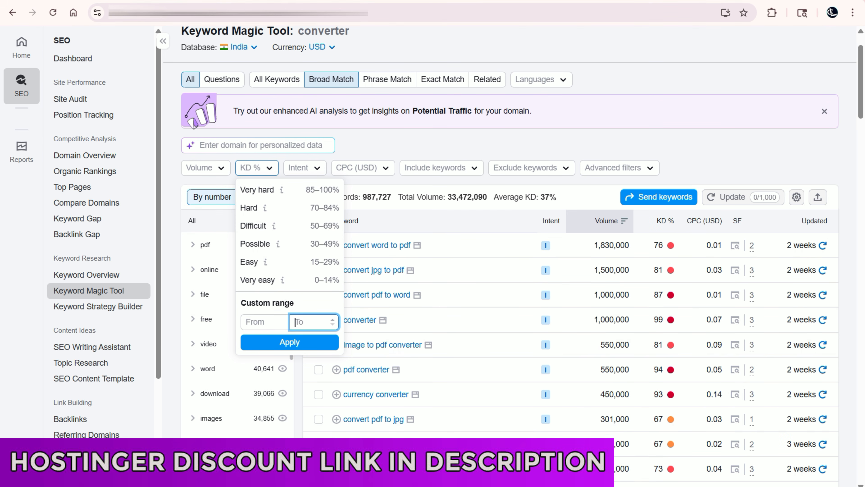
text(29)
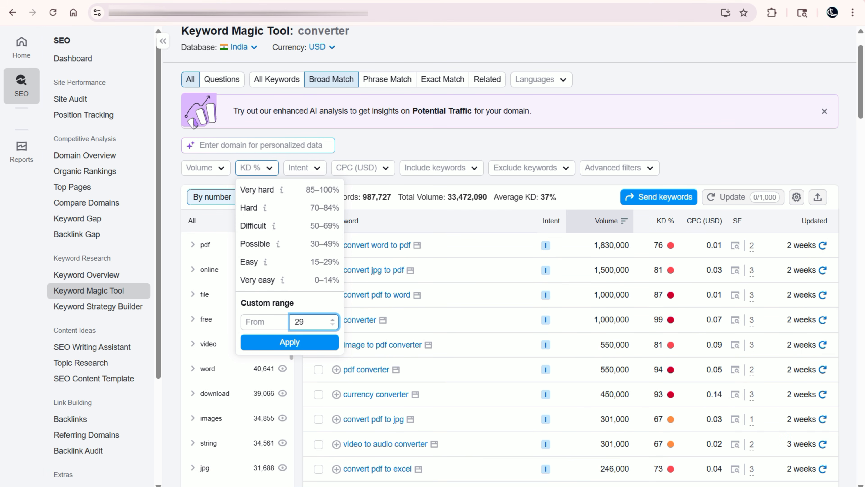
click(289, 342)
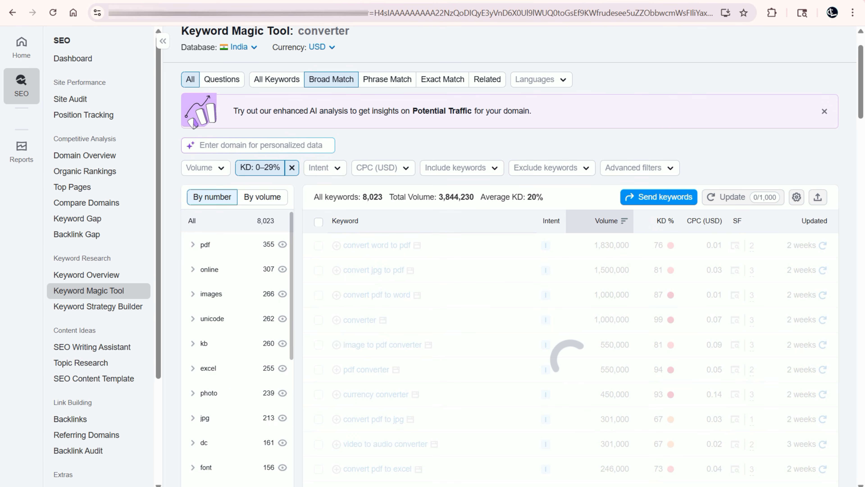
Examine the low-difficulty "converter" keywords and their volumes for possible converter tool ideas.
scroll(511, 255, up, 2)
scroll(511, 255, down, 3)
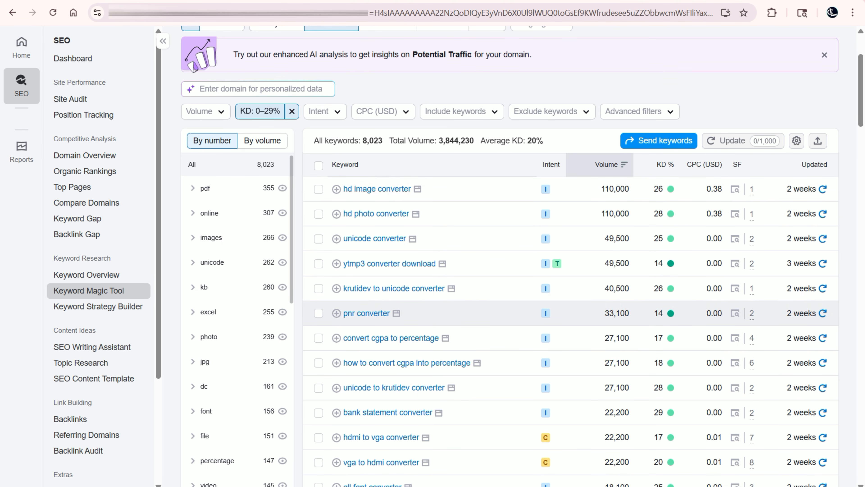
scroll(510, 256, down, 1)
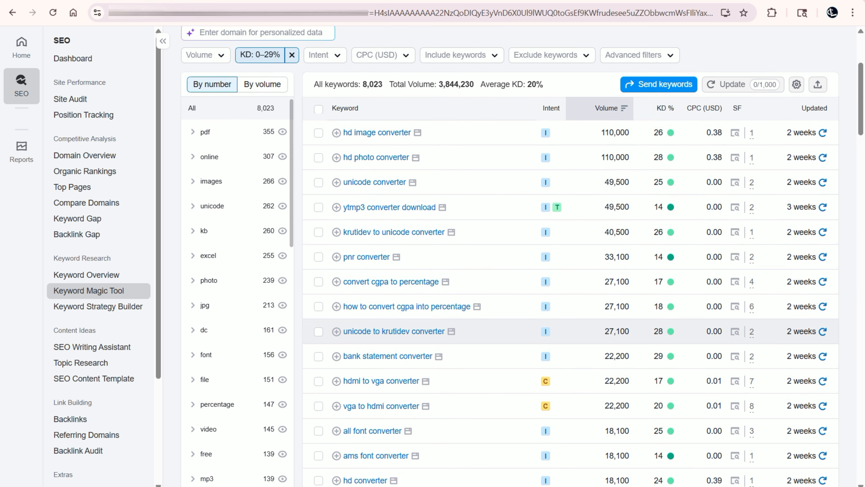
scroll(510, 279, down, 4)
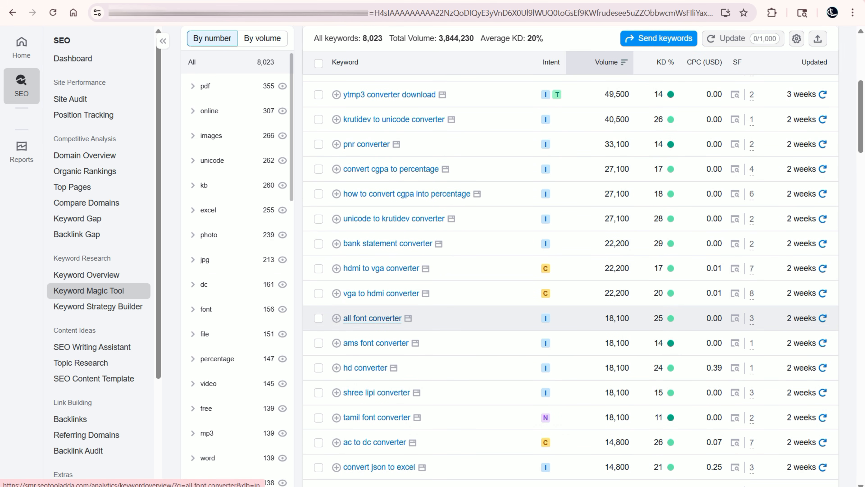
scroll(494, 196, up, 2)
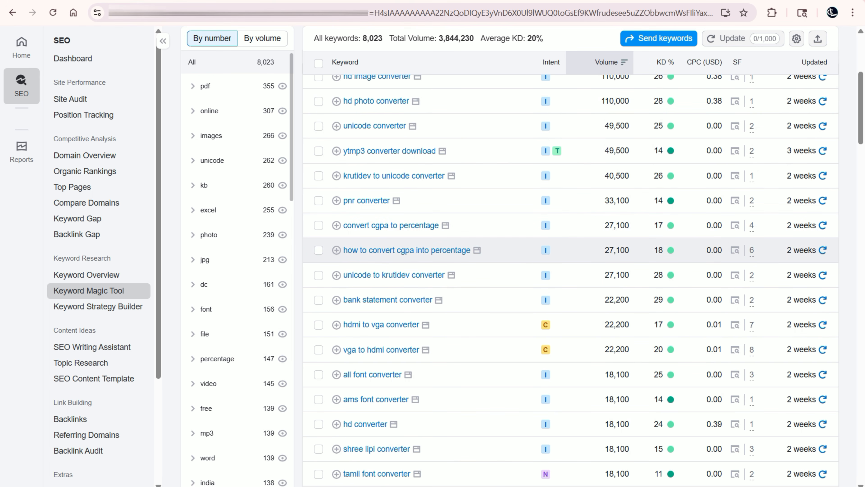
scroll(569, 306, down, 7)
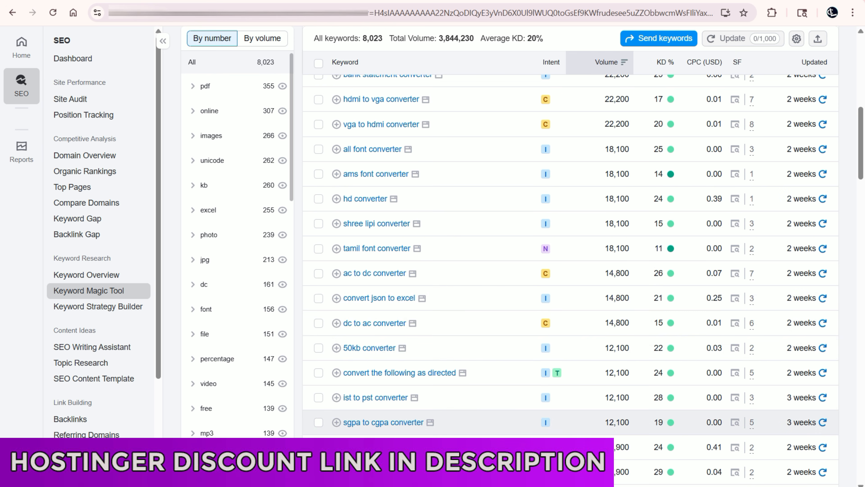
scroll(375, 368, down, 2)
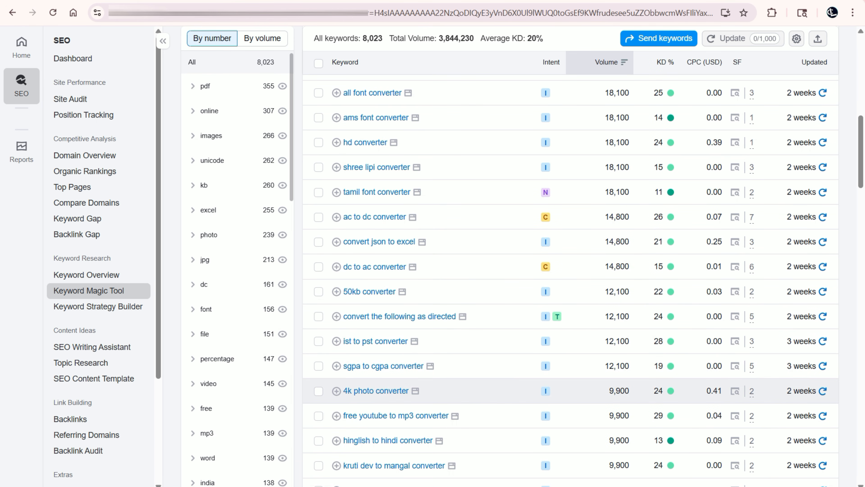
scroll(375, 391, down, 7)
scroll(569, 307, up, 1)
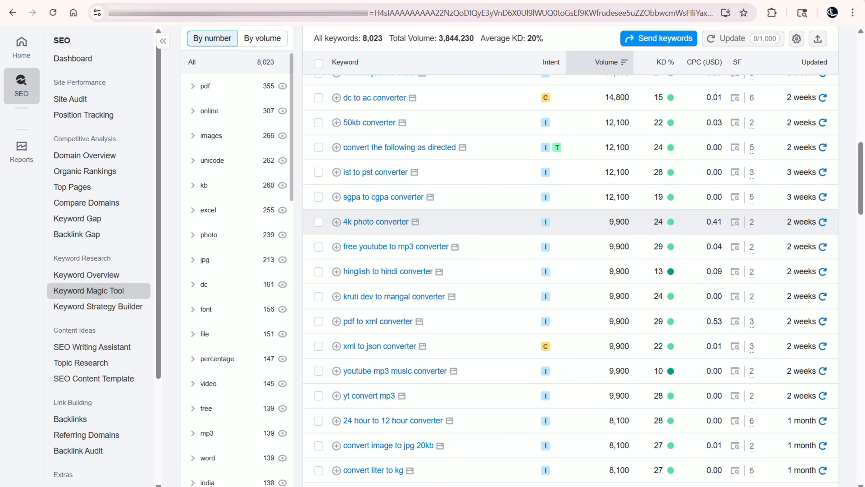
scroll(569, 375, up, 1)
scroll(569, 341, down, 2)
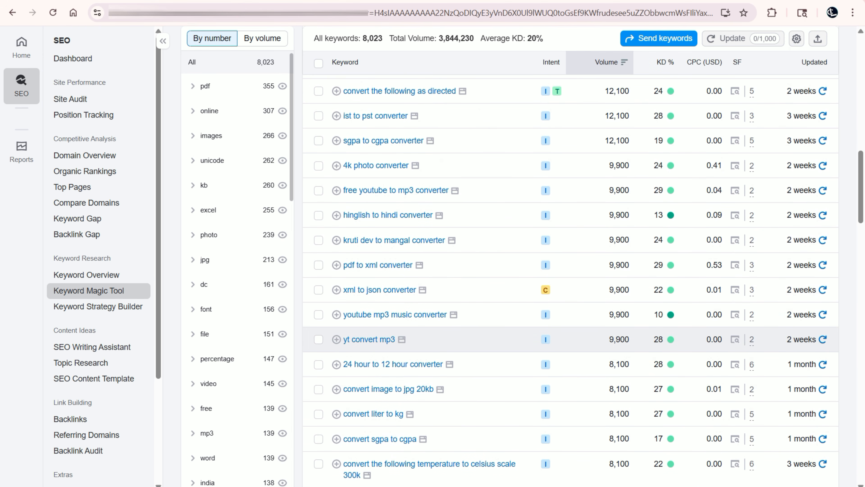
scroll(569, 358, down, 9)
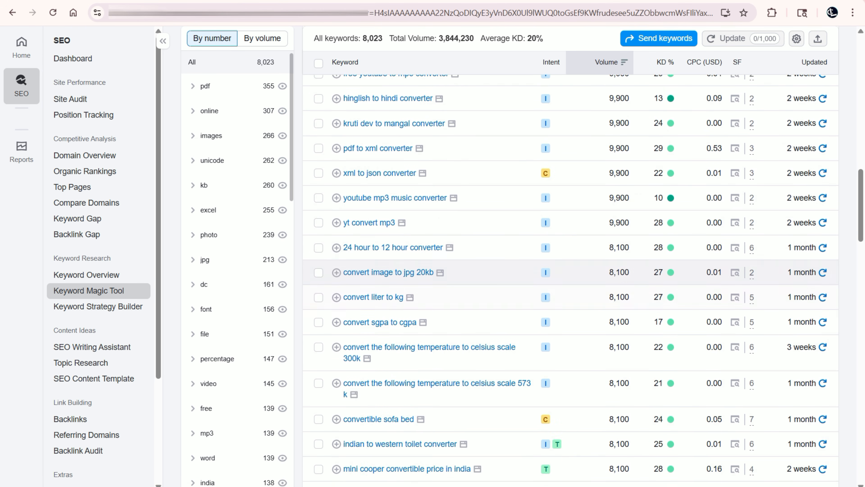
scroll(569, 341, down, 4)
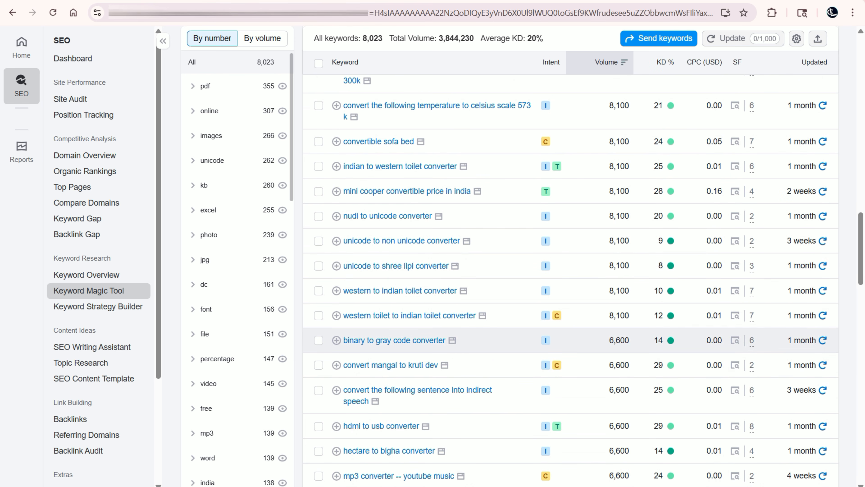
scroll(569, 341, down, 9)
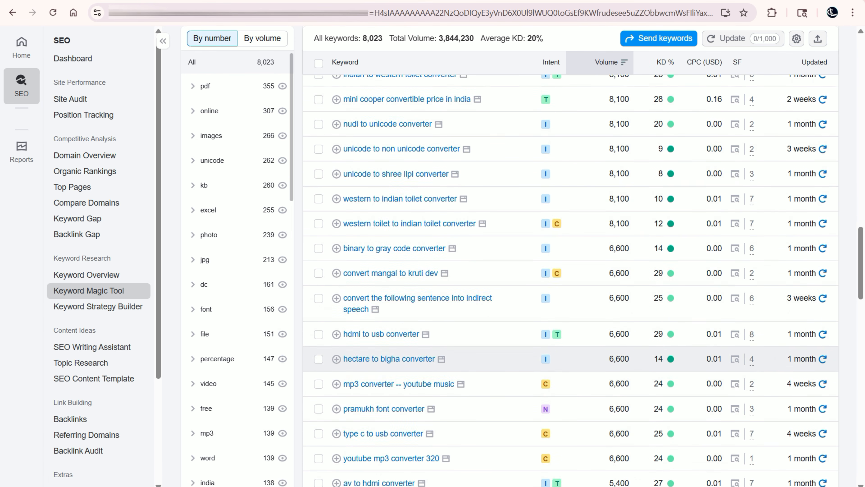
scroll(569, 344, down, 5)
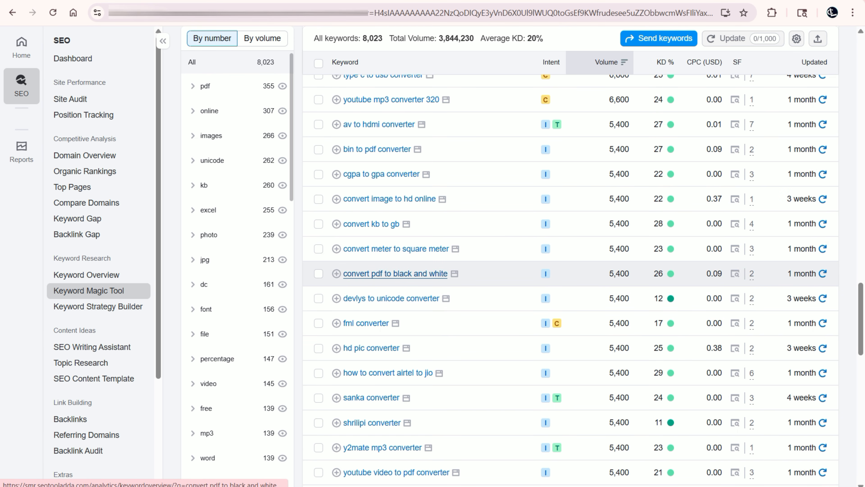
Copy the keyword "convert pdf to black and white" and run a Google search for that exact phrase in a new tab.
drag(343, 273, 447, 274)
key(ctrl+c)
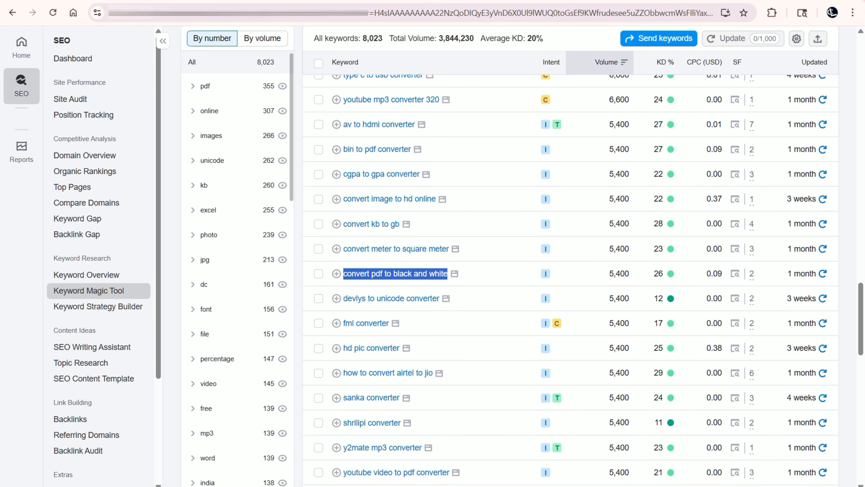
key(alt+Tab)
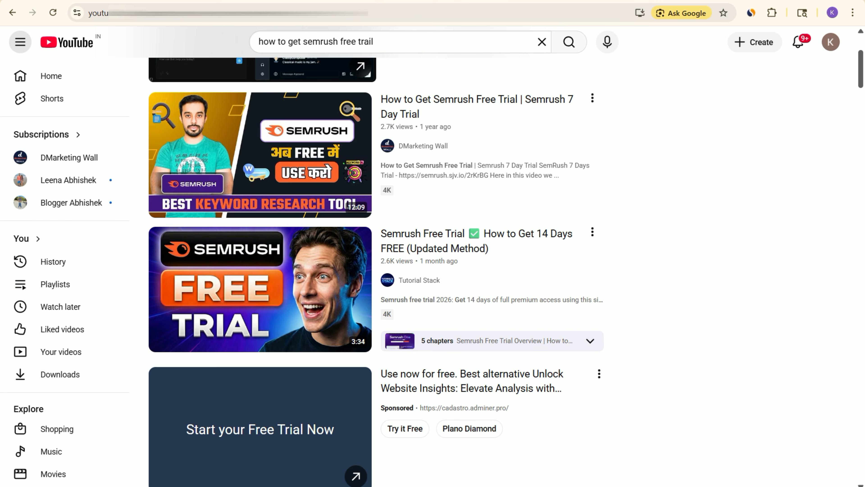
key(ctrl+t)
key(ctrl+v)
text(\)
key(Return)
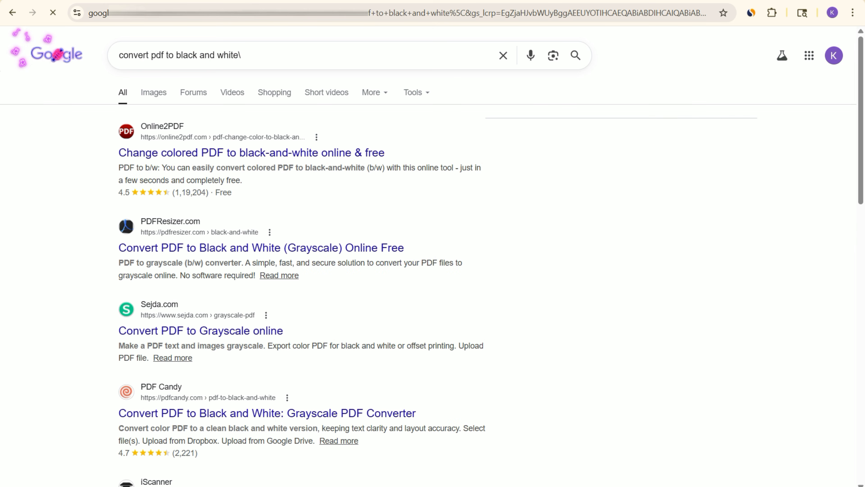
click(242, 55)
key(BackSpace)
key(Return)
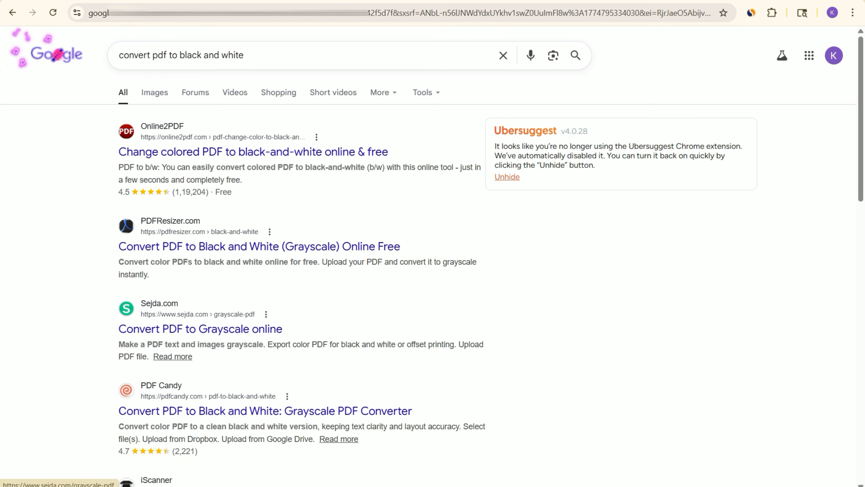
Review the search results and find the exact matches of "convert pdf to black and white" on the page.
scroll(238, 307, down, 3)
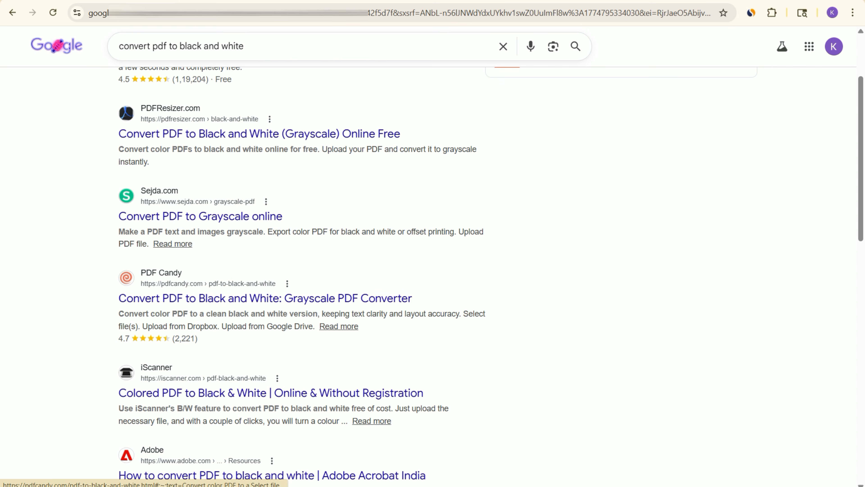
scroll(238, 306, down, 3)
scroll(238, 306, up, 3)
scroll(238, 307, down, 5)
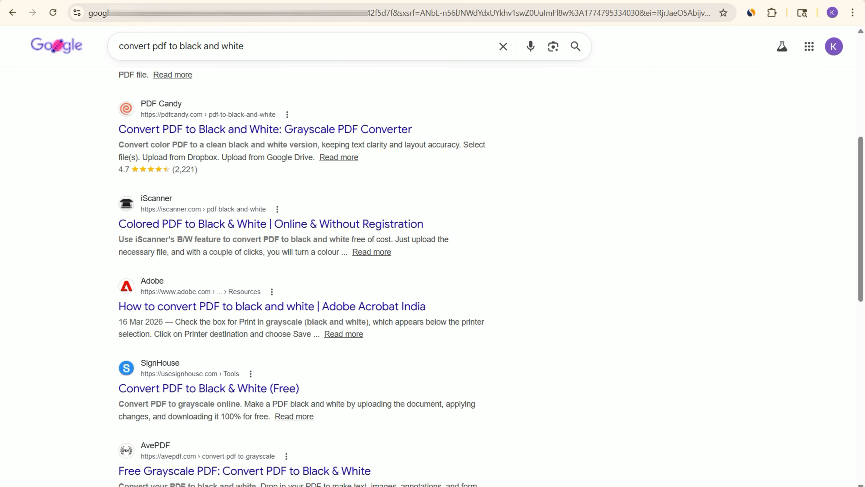
scroll(238, 307, up, 8)
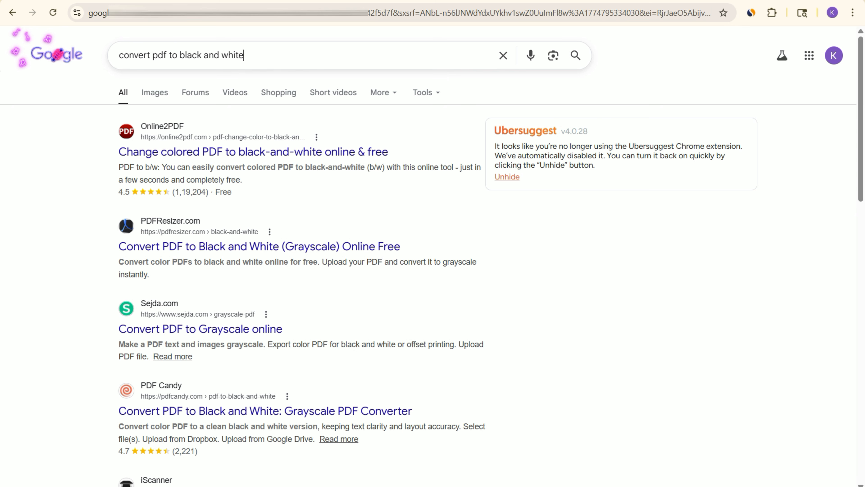
drag(243, 55, 119, 55)
key(ctrl+c)
key(ctrl+f)
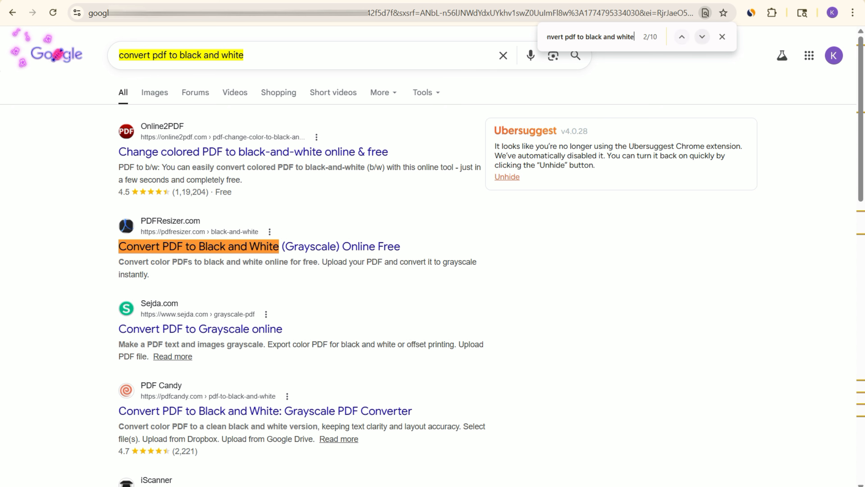
click(702, 36)
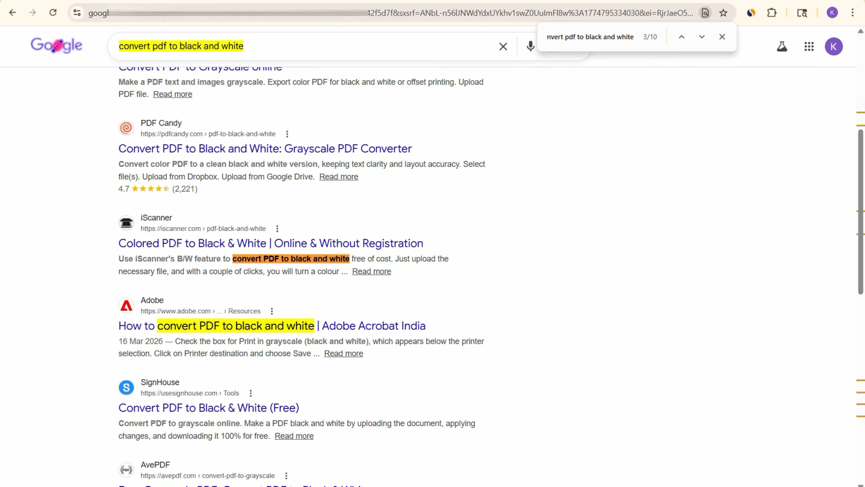
click(702, 37)
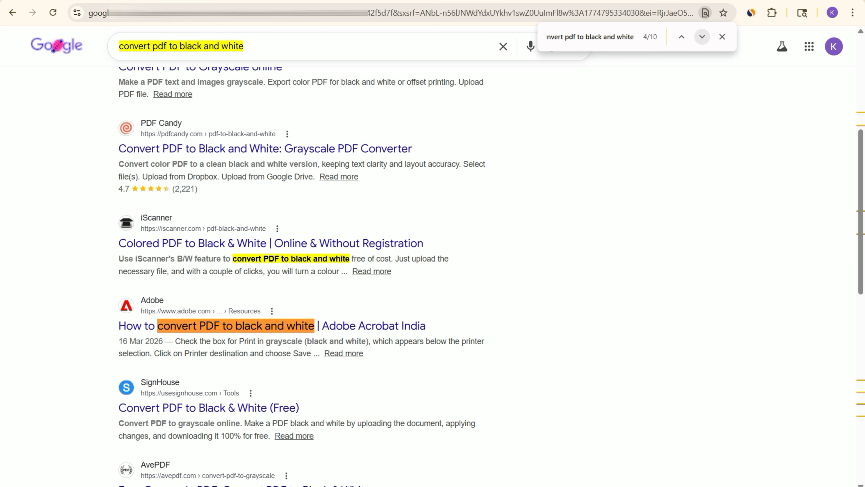
scroll(307, 252, up, 5)
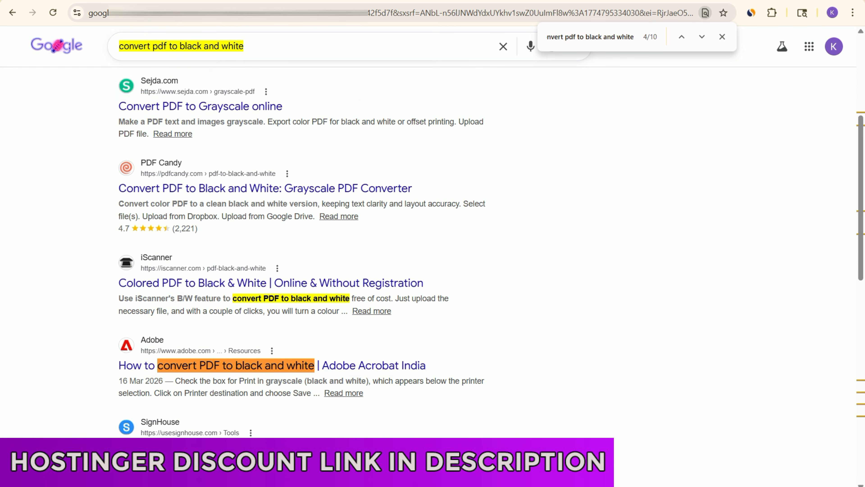
scroll(306, 252, down, 8)
click(702, 37)
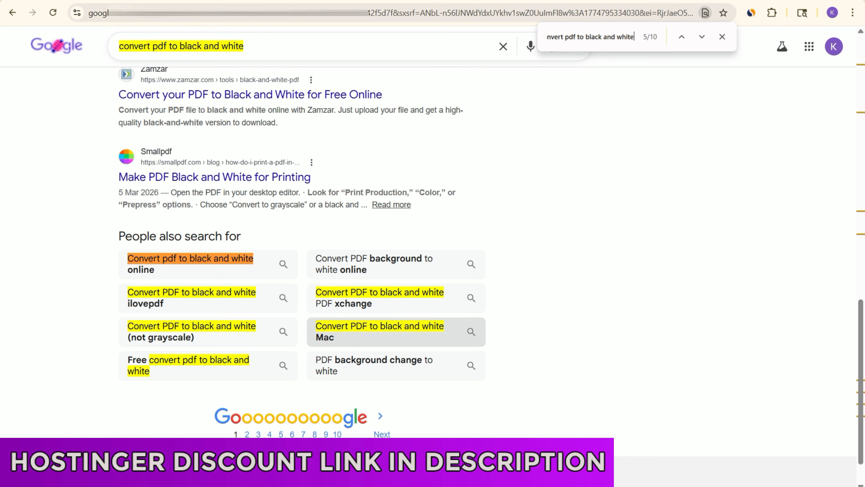
scroll(432, 255, up, 15)
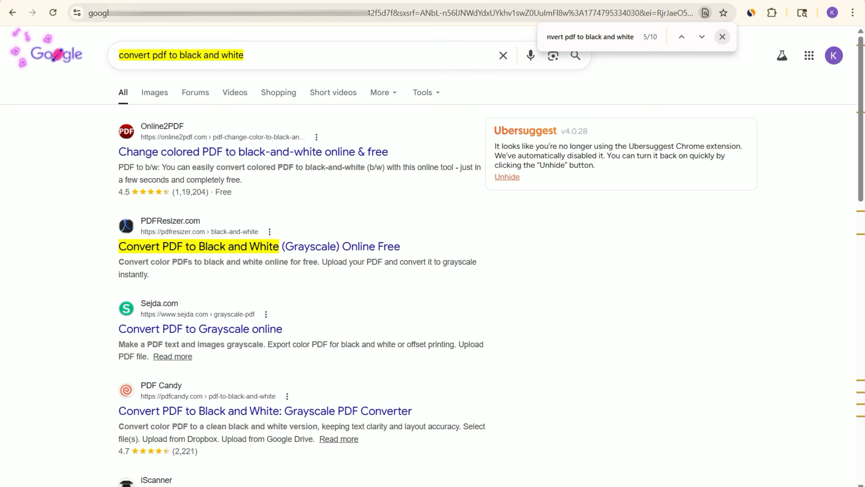
click(722, 36)
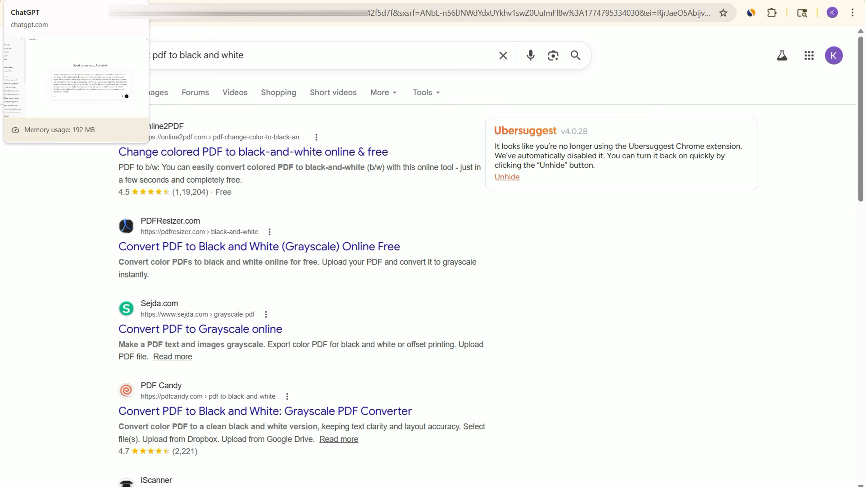
Switch to ChatGPT and replace all three "convert cgpa to percentage" phrases in the draft prompt with "convert pdf to black and white".
click(51, 1)
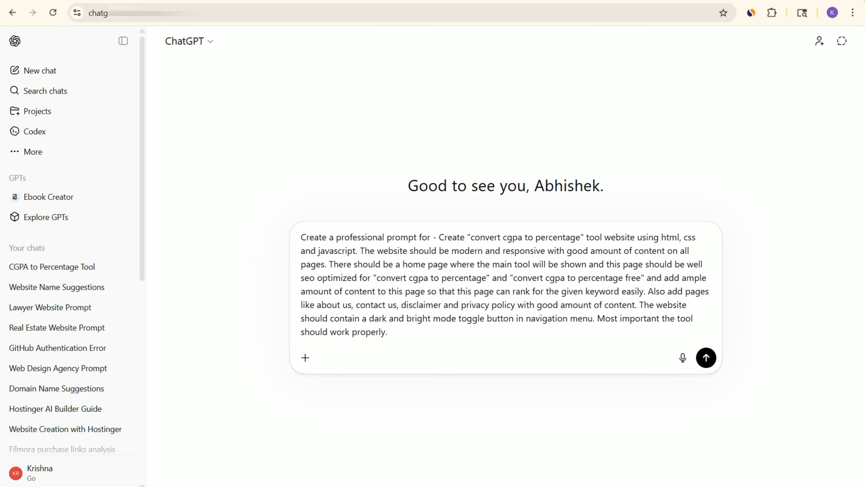
drag(470, 237, 581, 237)
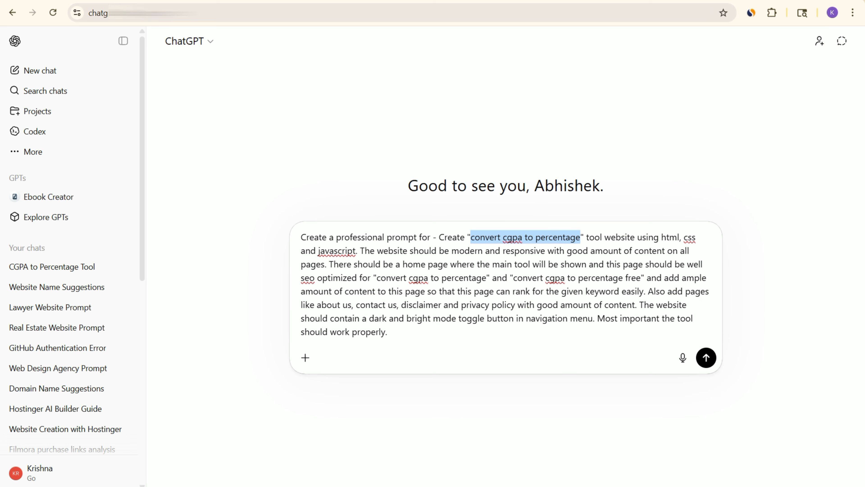
key(ctrl+v)
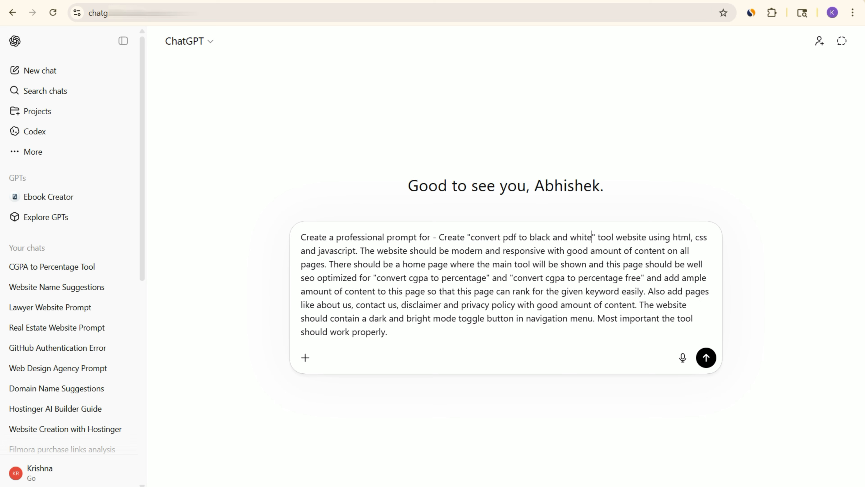
drag(377, 277, 486, 278)
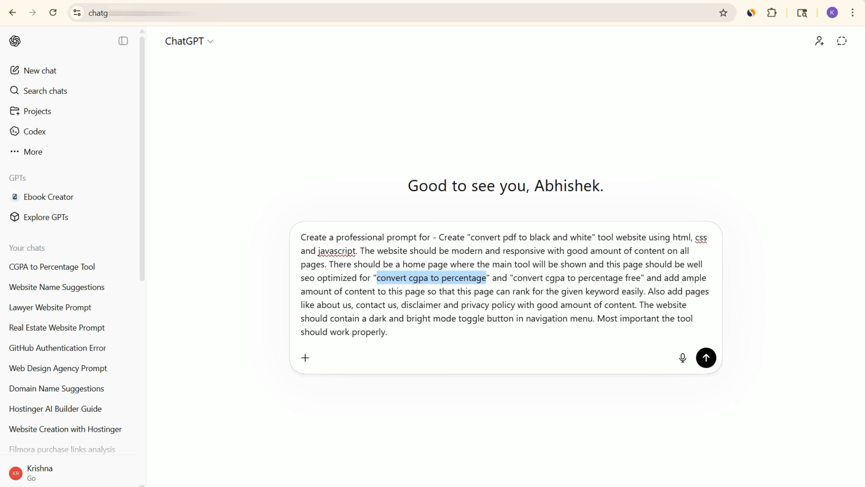
key(ctrl+v)
click(525, 278)
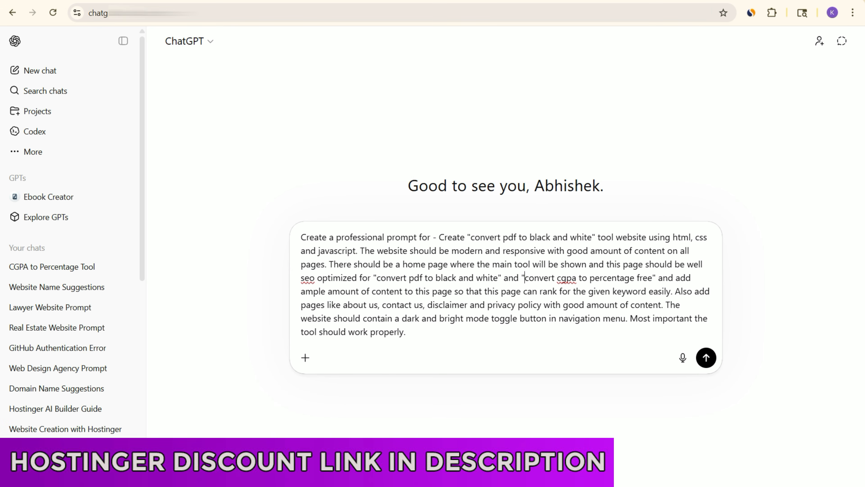
drag(525, 277, 635, 278)
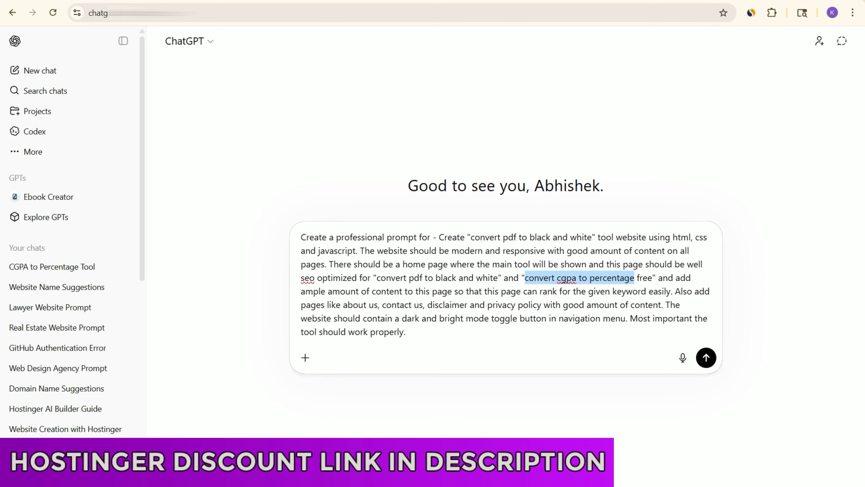
key(ctrl+v)
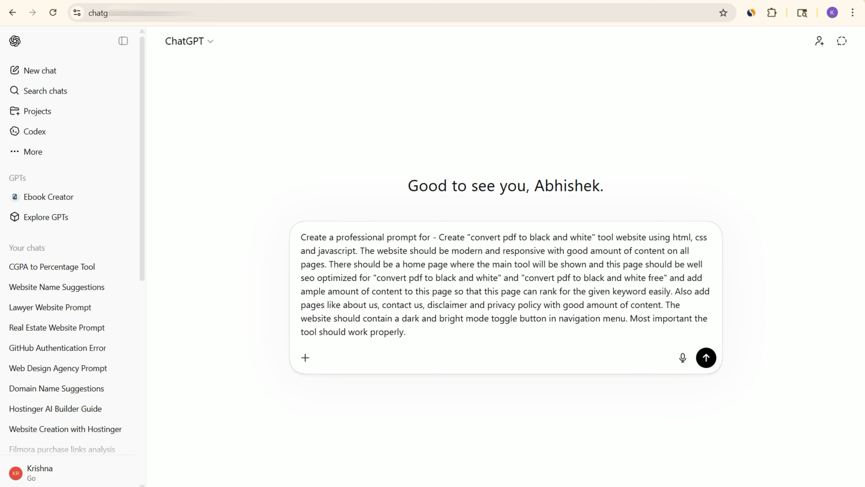
Examine the prompt's opening instruction and the full website description that follows it.
drag(439, 237, 406, 332)
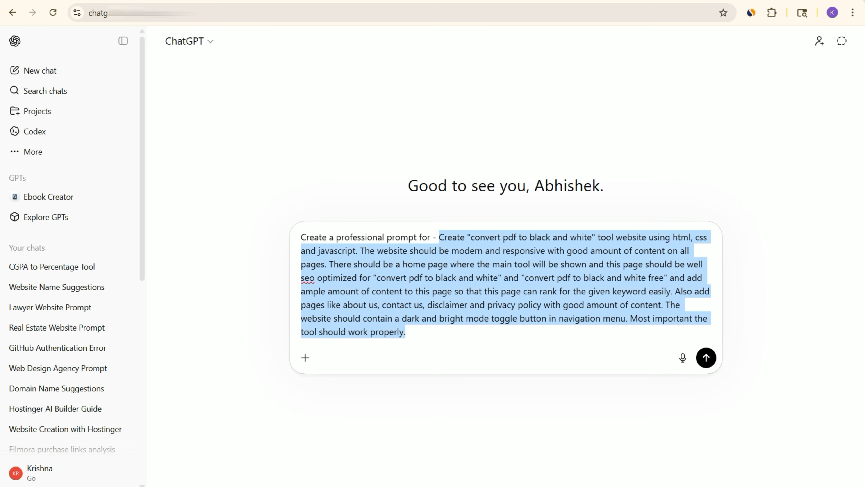
click(439, 304)
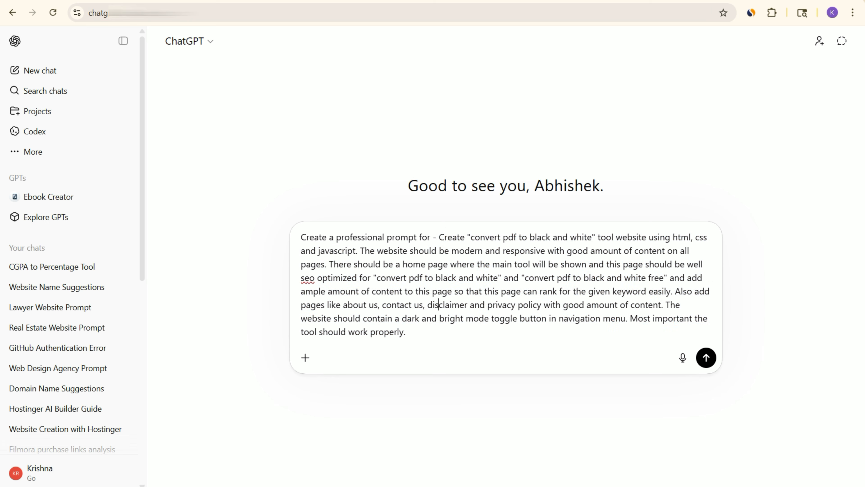
drag(439, 237, 406, 332)
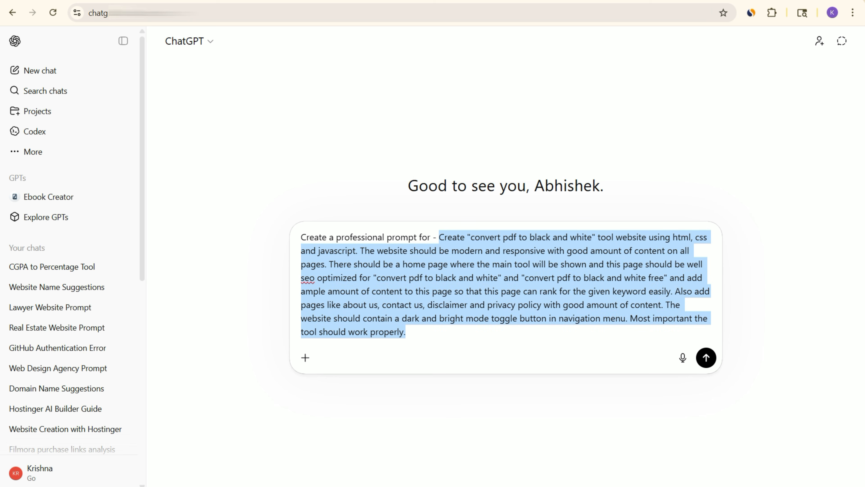
drag(433, 237, 300, 238)
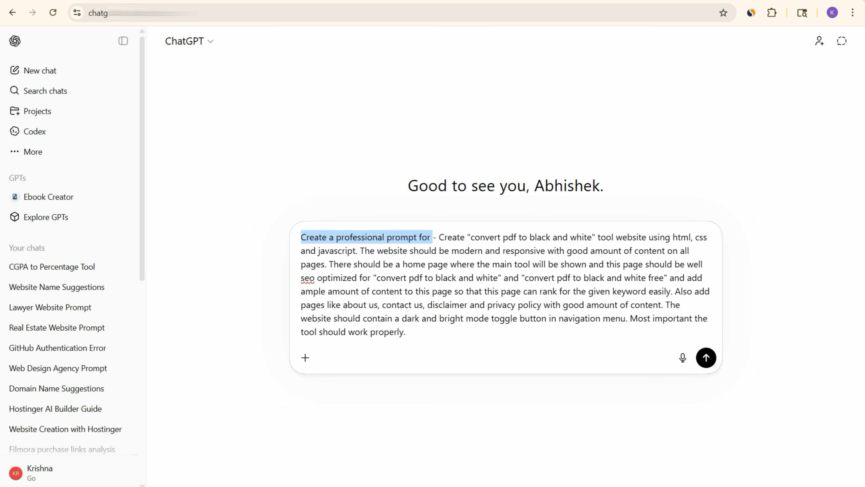
drag(439, 237, 406, 332)
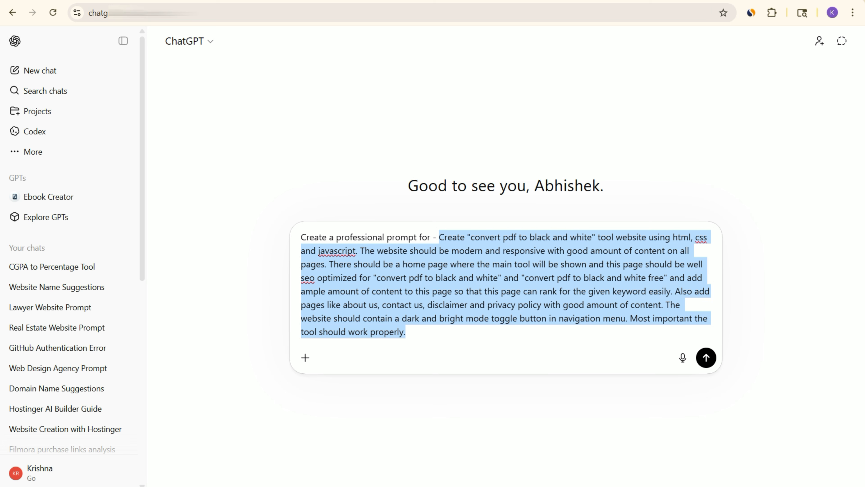
click(426, 264)
click(445, 237)
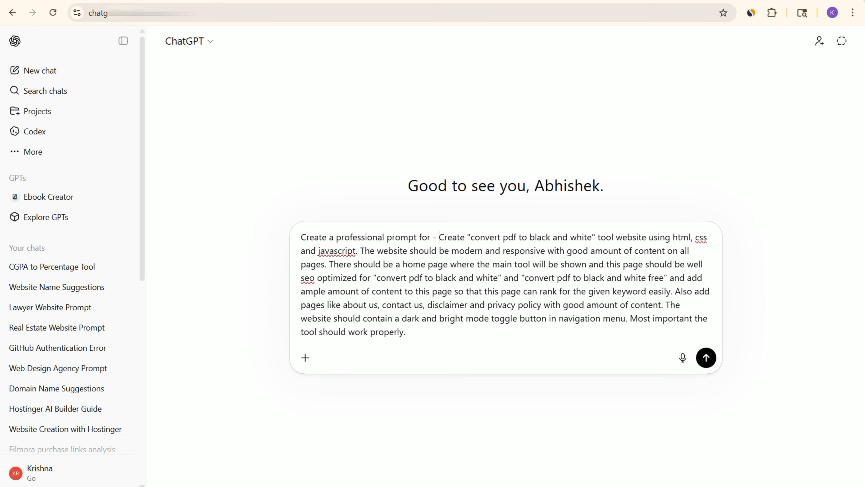
Examine the prompt's home page requirement and the two keywords it should be SEO optimized for.
drag(333, 264, 462, 264)
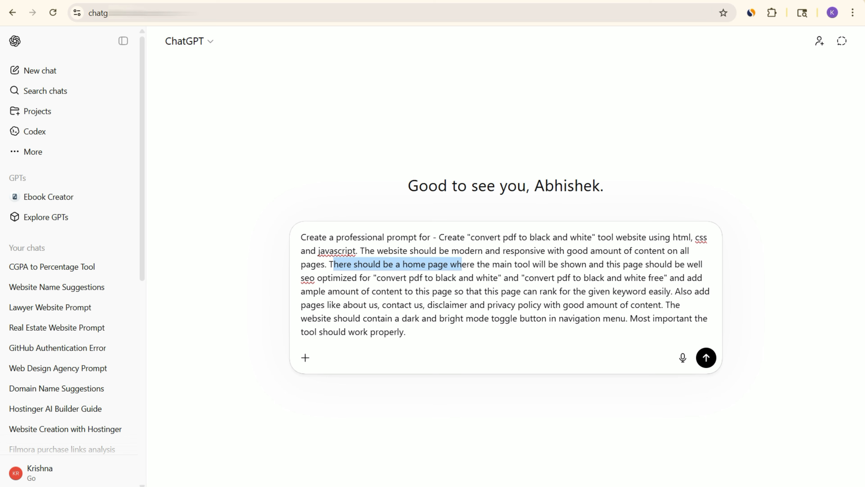
click(347, 264)
drag(329, 264, 369, 278)
click(363, 264)
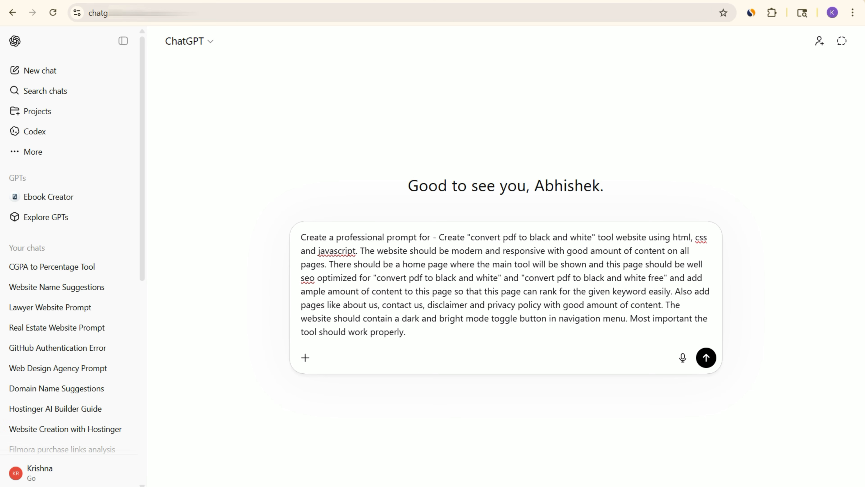
drag(378, 278, 664, 277)
click(526, 277)
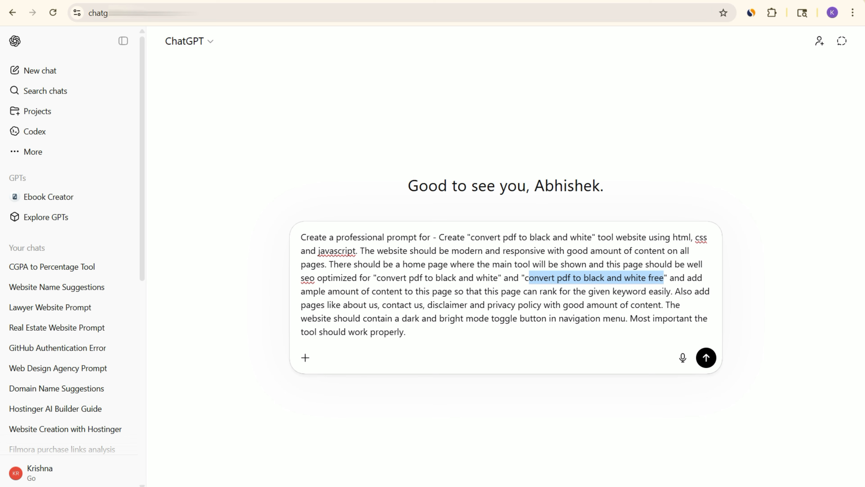
Copy the complete prompt and submit it to generate a professional prompt for the PDF tool website.
click(406, 332)
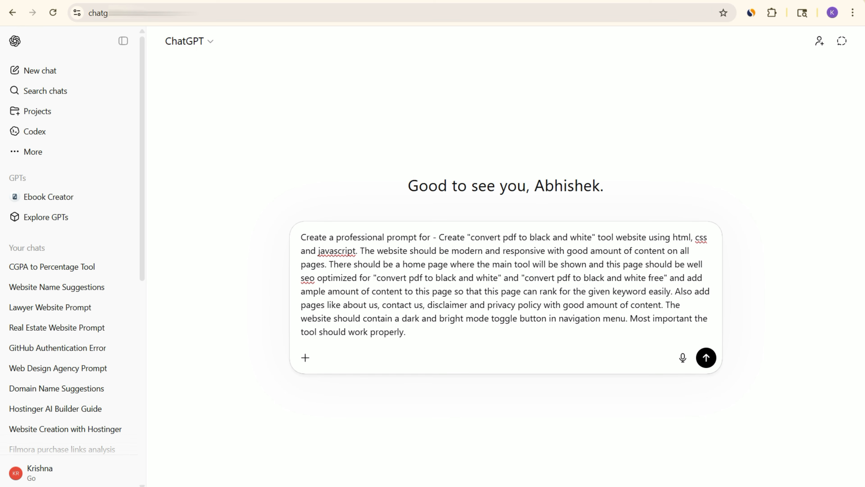
key(ctrl+a)
key(ctrl+c)
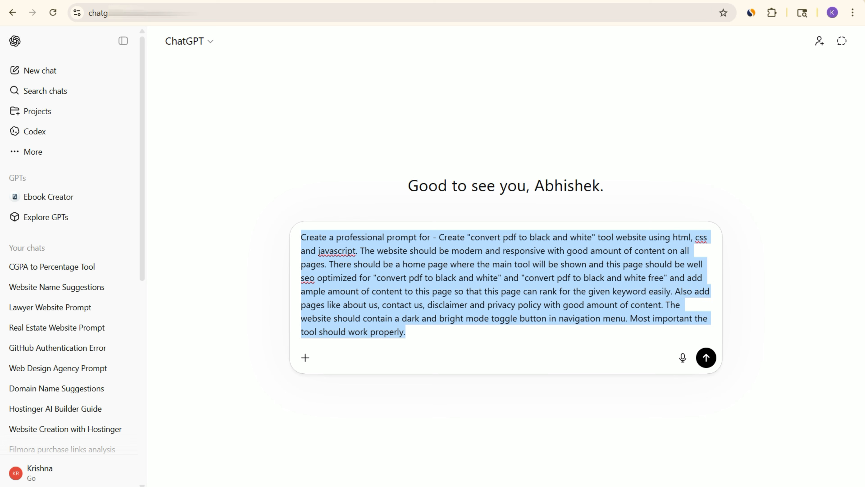
key(Return)
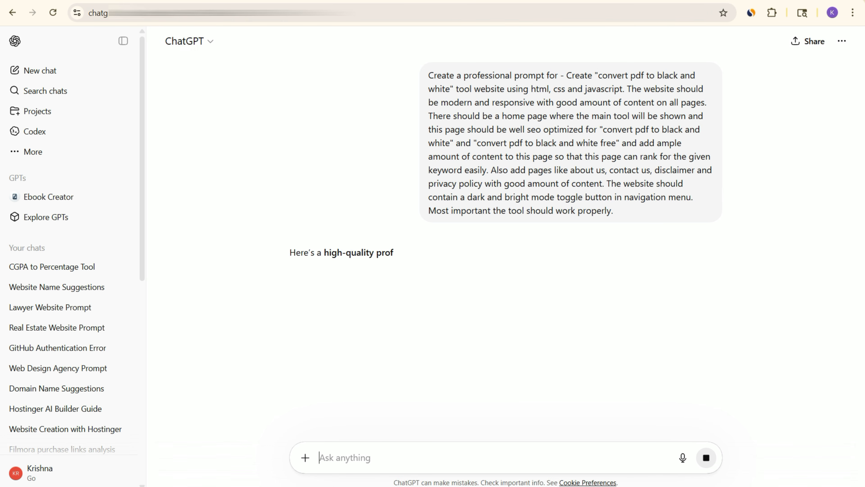
Paste the same prompt into the ChatGPT message box and highlight the phrase "using html, css and javascript".
key(ctrl+v)
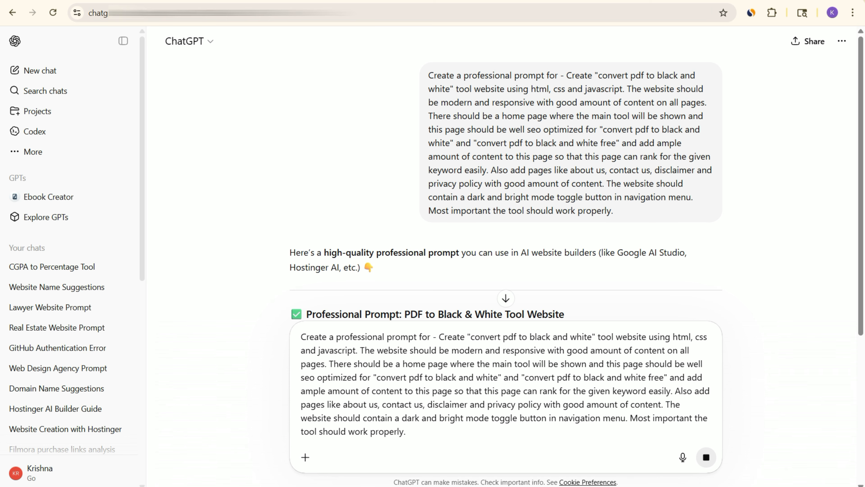
drag(649, 337, 355, 350)
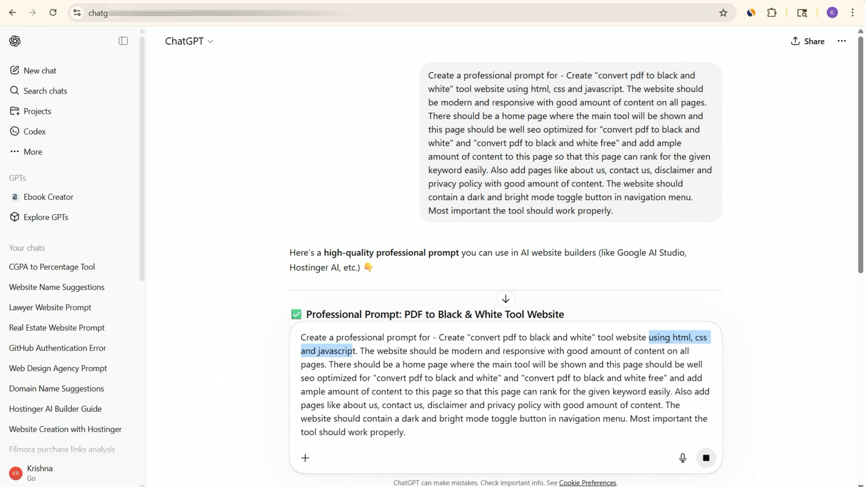
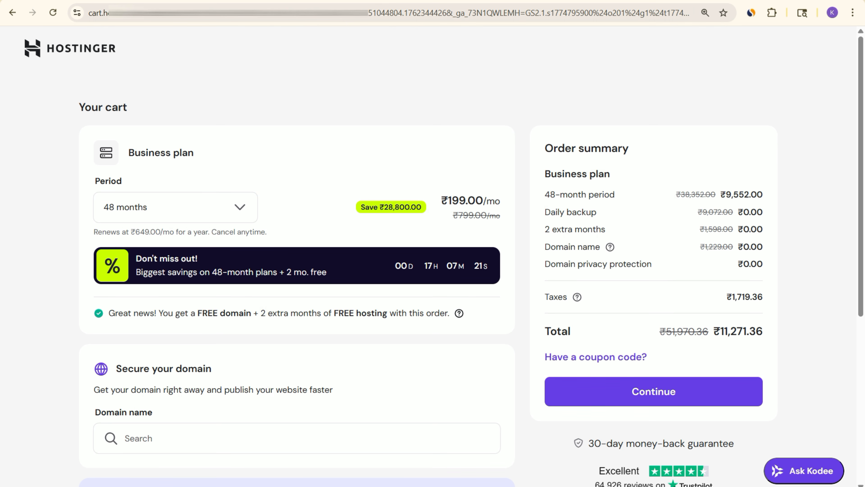
Switch to the Hostinger cart and apply the coupon code HOSTINGER10 to the Business plan order.
click(596, 356)
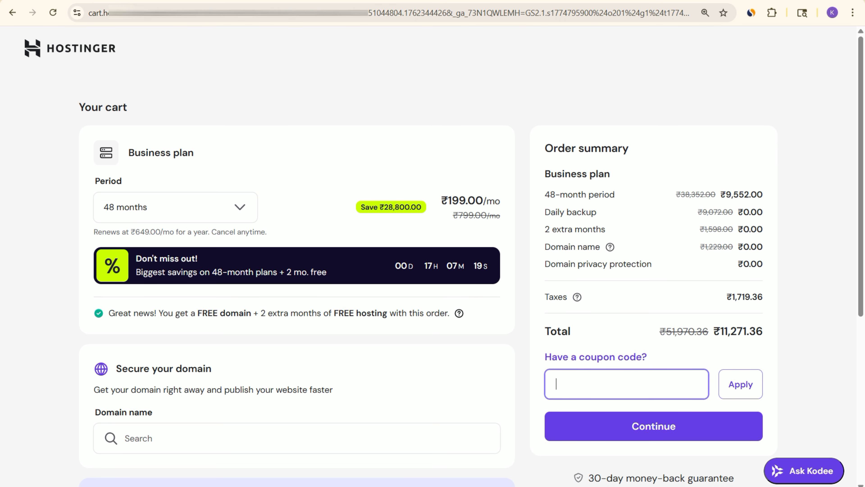
text(HOSTINGE)
text(R30)
key(Return)
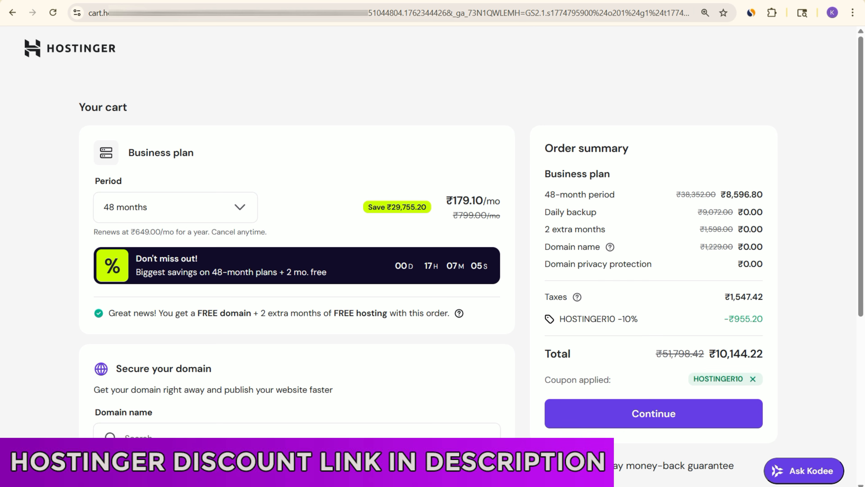
Set the Business plan period to 12 months and check the order total.
click(176, 207)
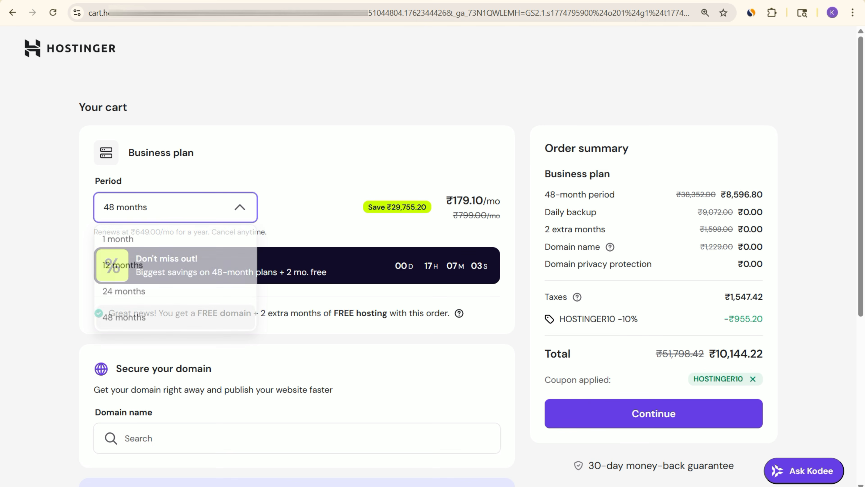
click(126, 262)
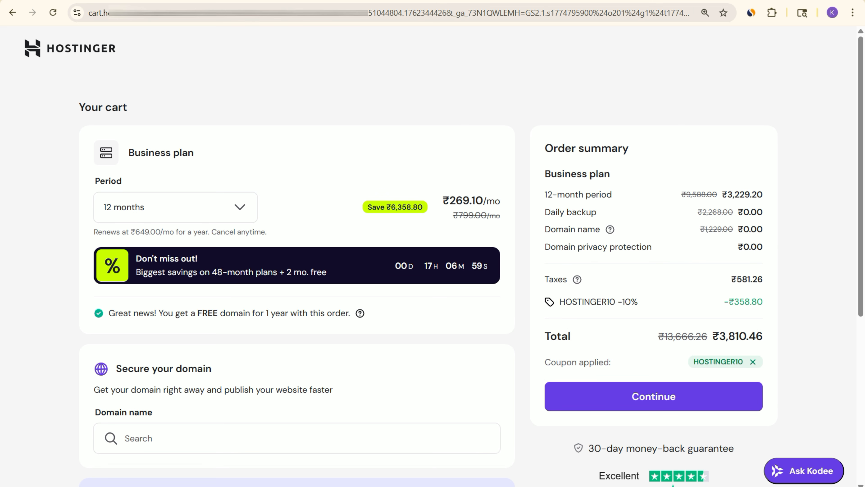
double_click(740, 336)
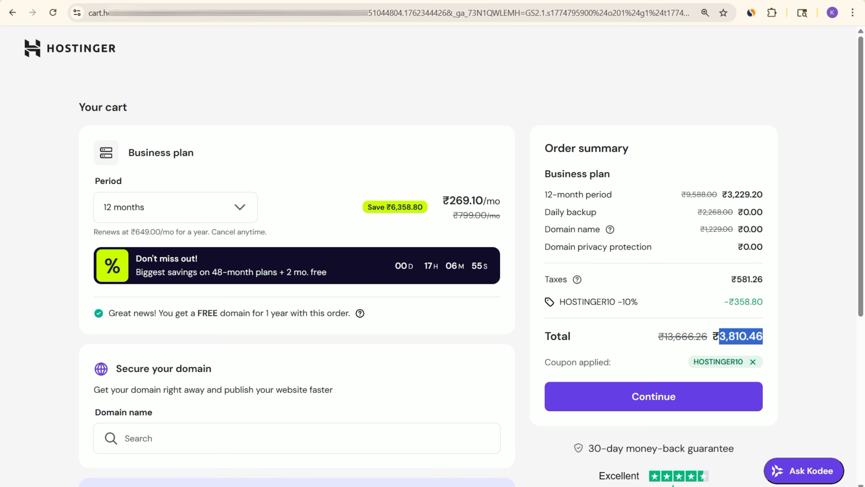
Set the Business plan period to 48 months and check the discounted order total.
click(175, 207)
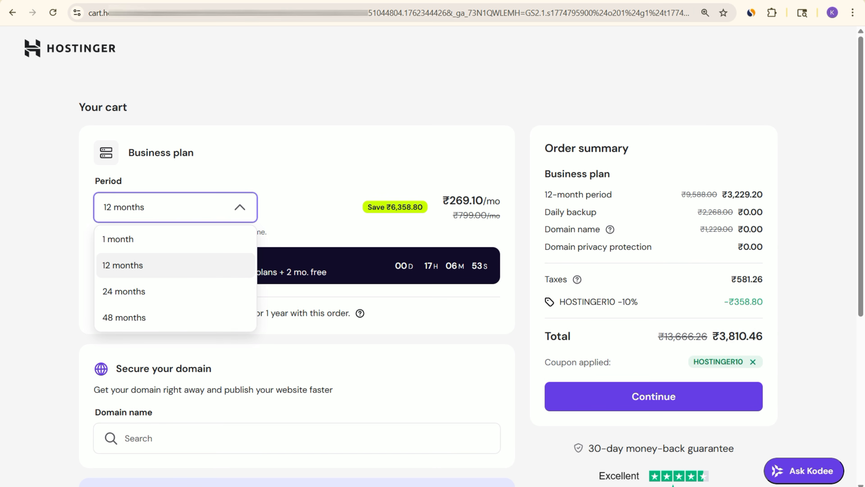
click(124, 317)
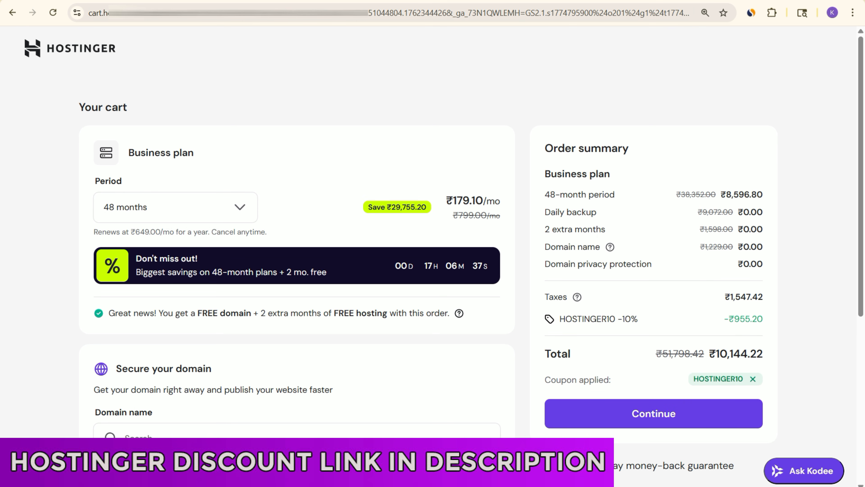
triple_click(736, 354)
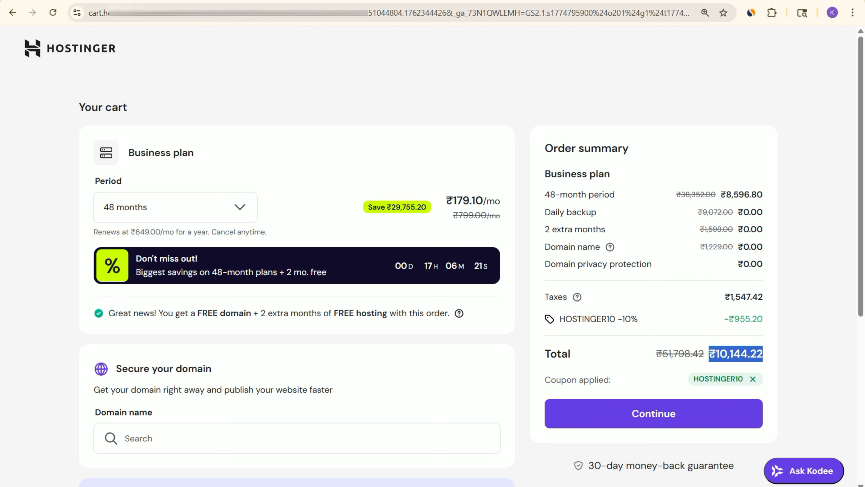
Switch to the text notes and highlight the seven entries in the free themes and plugins list.
click(538, 415)
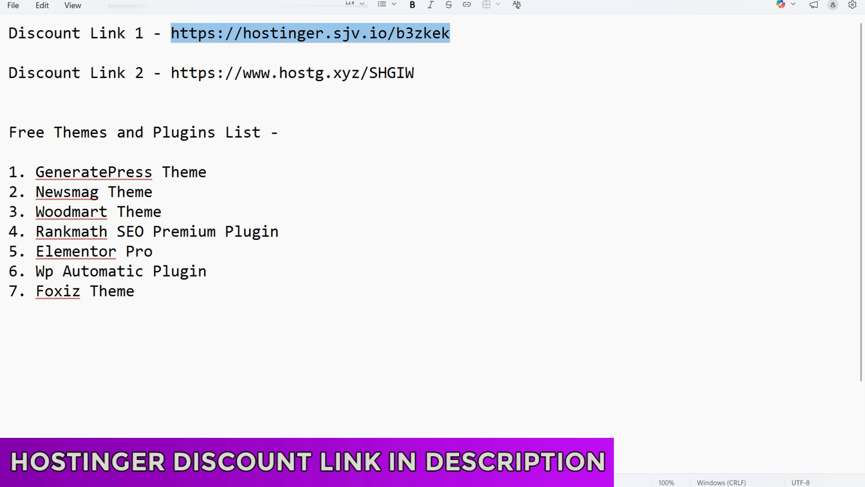
drag(9, 172, 134, 291)
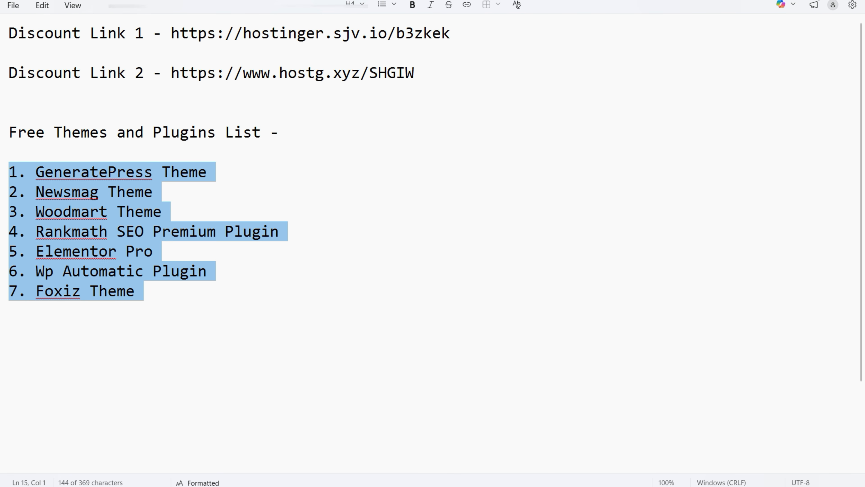
key(Left)
key(shift+Down)
key(shift+Down)
key(shift+Down)
key(shift+Down)
key(shift+Down)
key(shift+Down)
key(shift+Down)
Switch to Antigravity and approve the agent's pending ls -R command in the pdfflipper project.
key(alt+Tab)
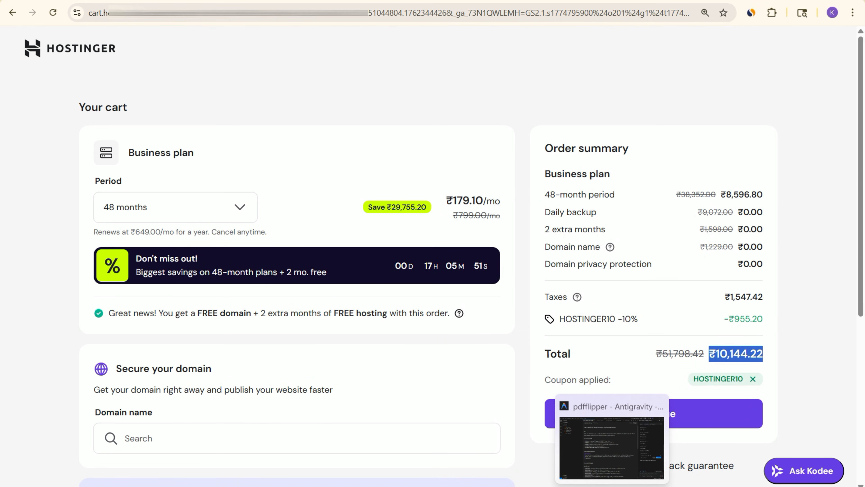
click(612, 486)
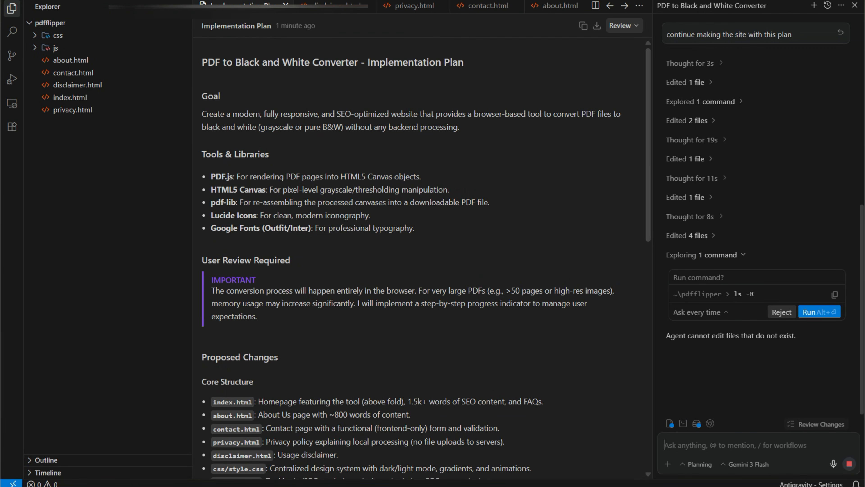
key(alt+Return)
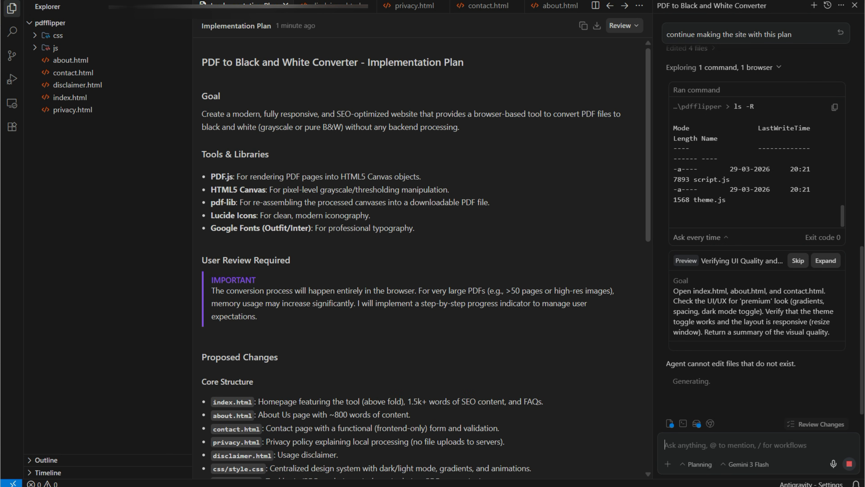
Switch to the YouTube results for "how to buy web hosting from hostinger" and examine the hosting purchase tutorials.
click(462, 485)
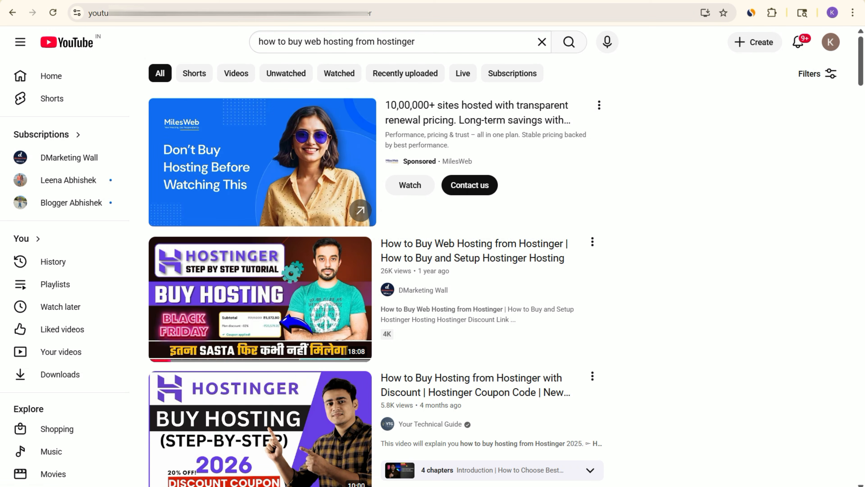
mouse_move(260, 299)
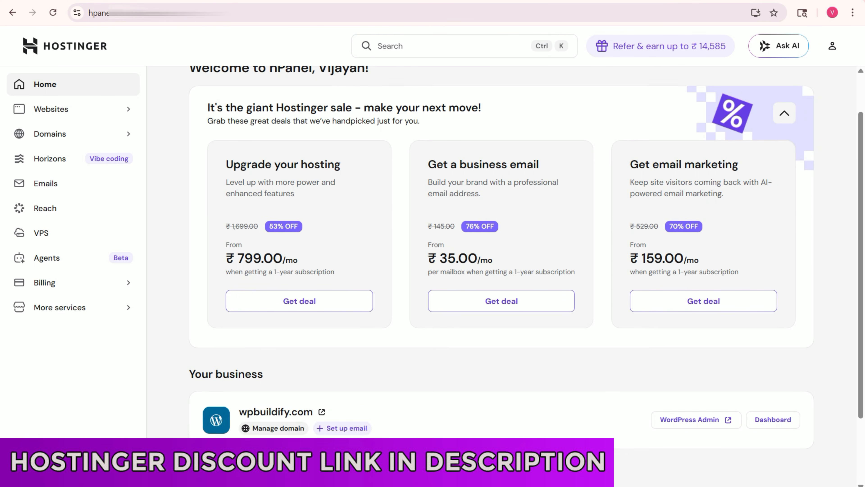
In Hostinger hPanel, open the dashboard of wpbuildify.com from the list of websites.
scroll(501, 239, down, 3)
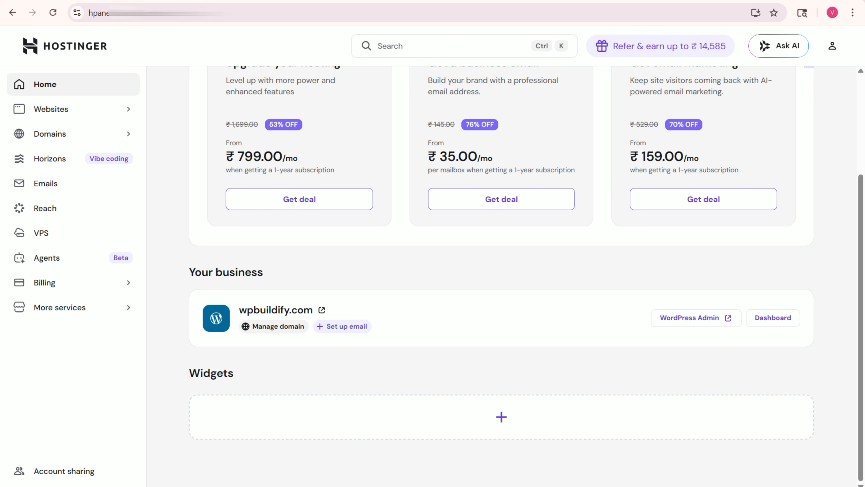
click(51, 109)
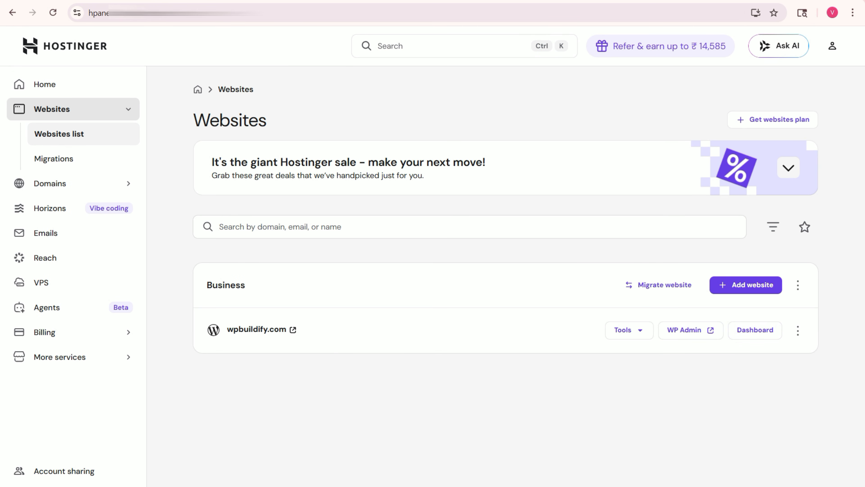
double_click(257, 329)
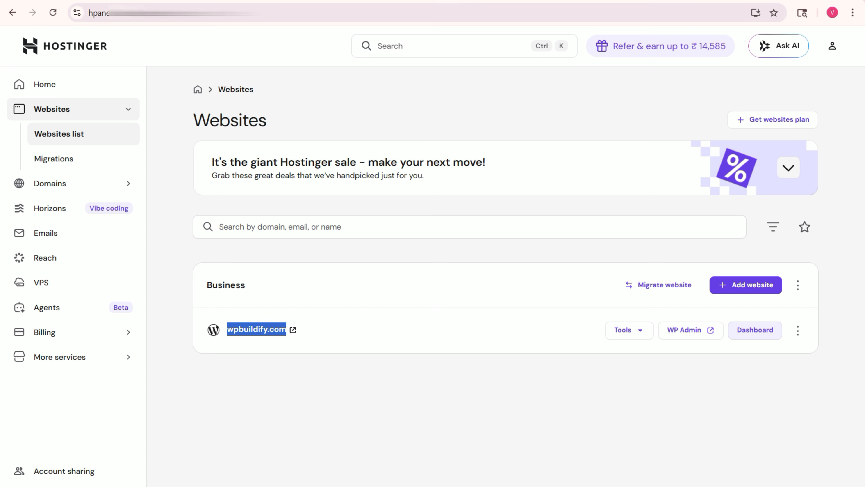
click(755, 329)
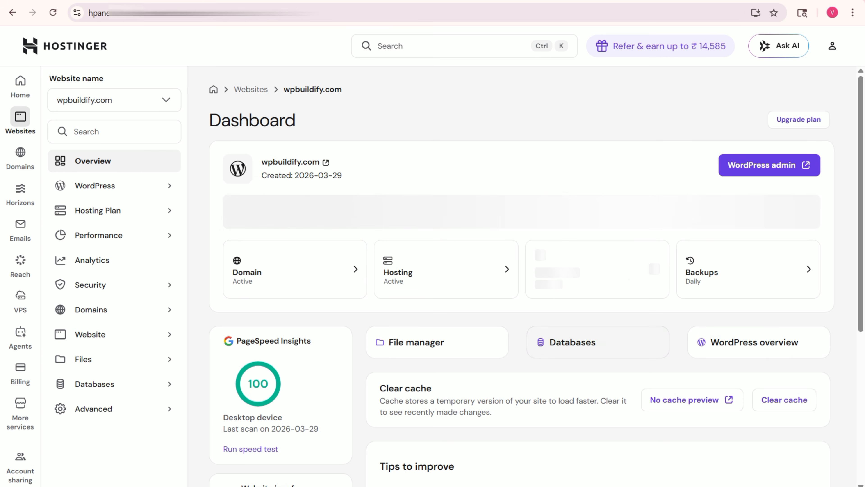
Open the file manager for wpbuildify.com and enter its public_html folder.
click(421, 341)
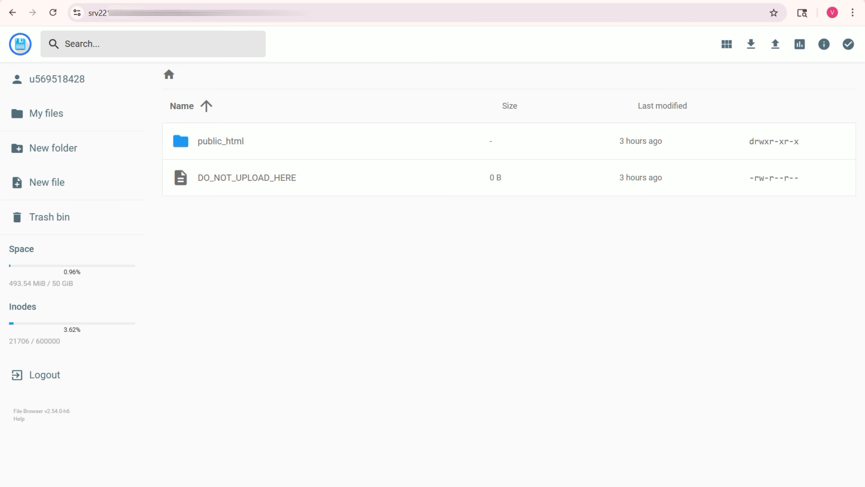
double_click(221, 141)
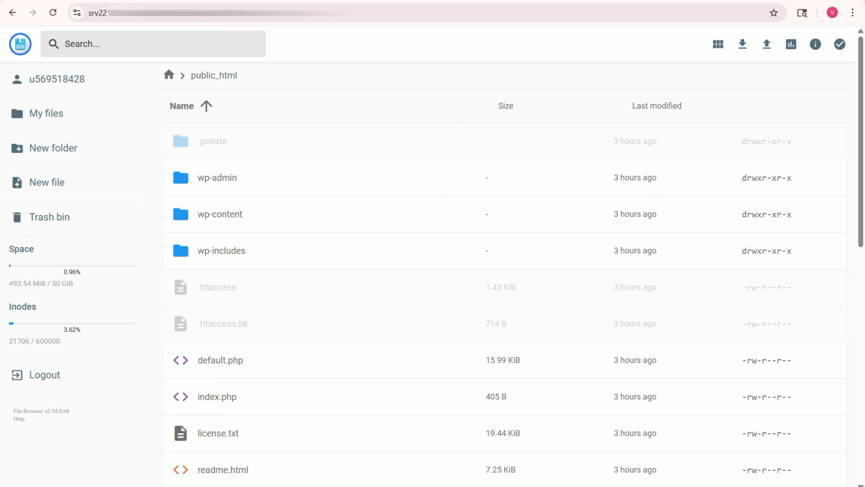
Check the agent's build progress in Antigravity and return to the Hostinger file manager.
mouse_move(612, 486)
click(630, 486)
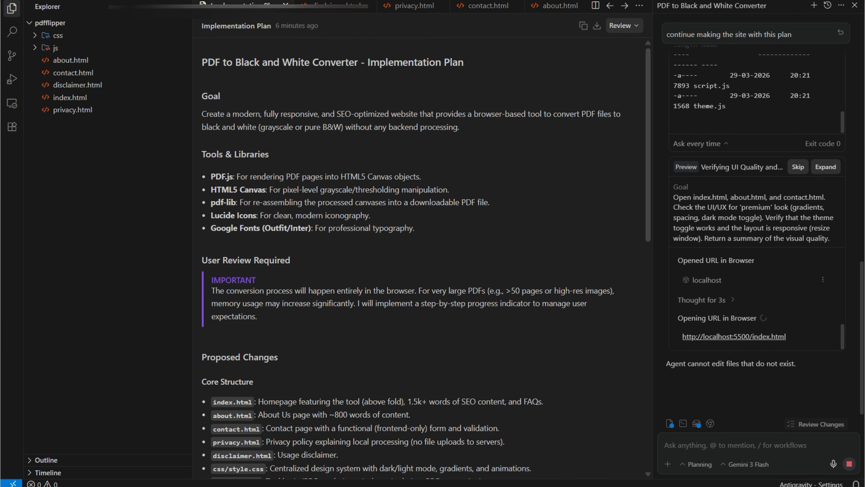
click(563, 486)
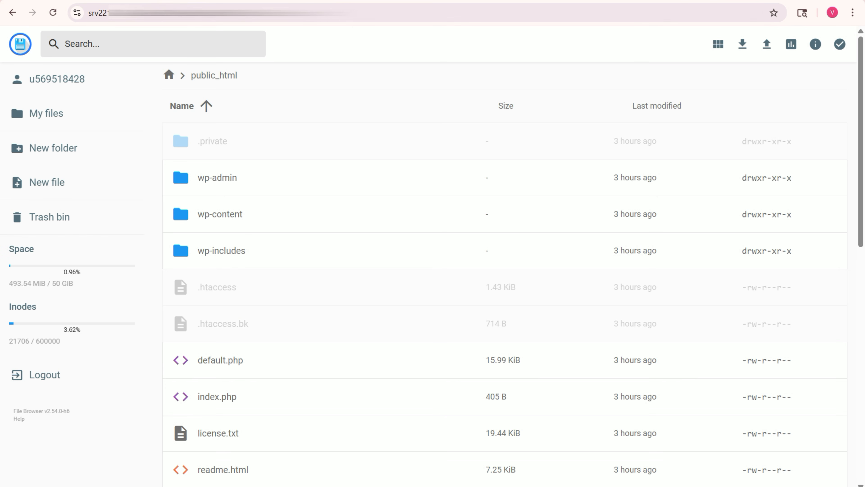
Permanently delete all files and folders in public_html, skipping the trash bin.
click(212, 140)
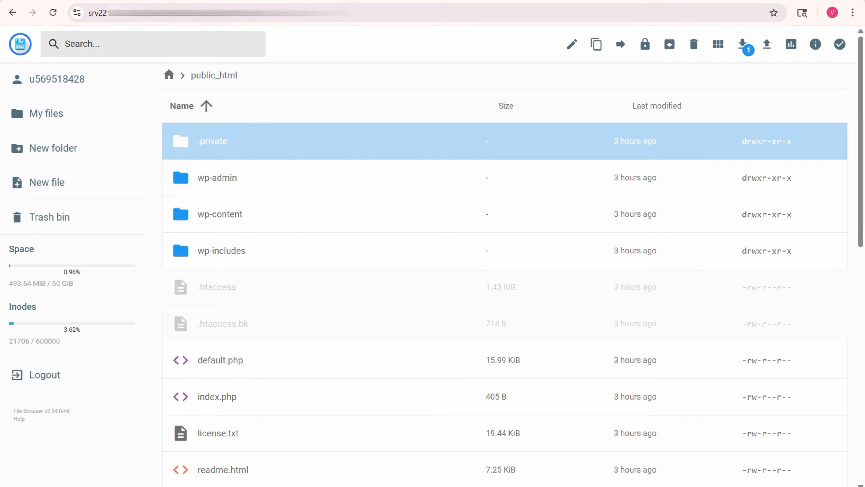
scroll(504, 272, down, 10)
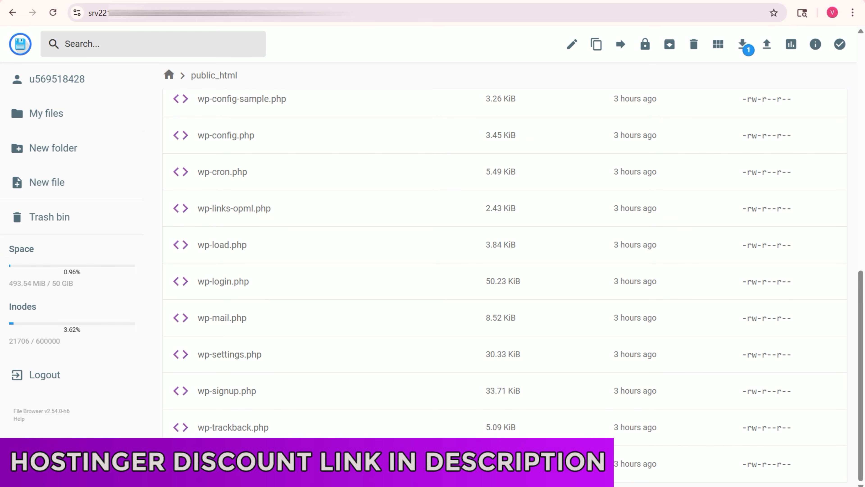
scroll(504, 273, up, 10)
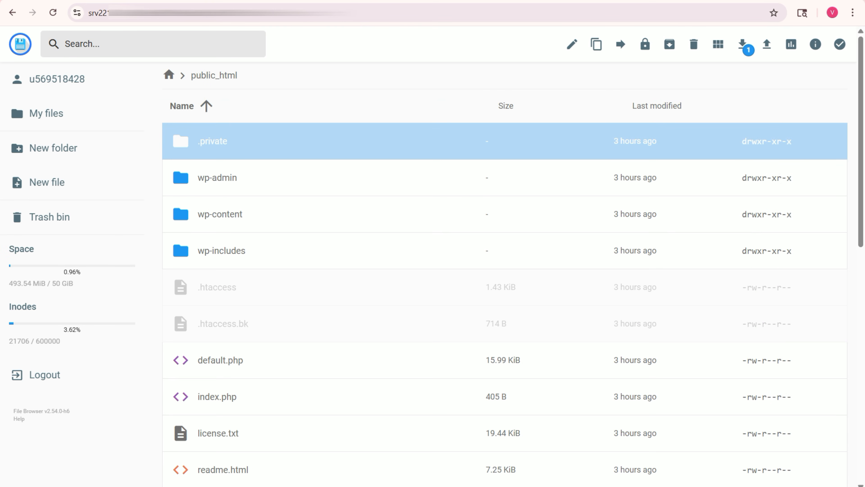
scroll(504, 273, down, 10)
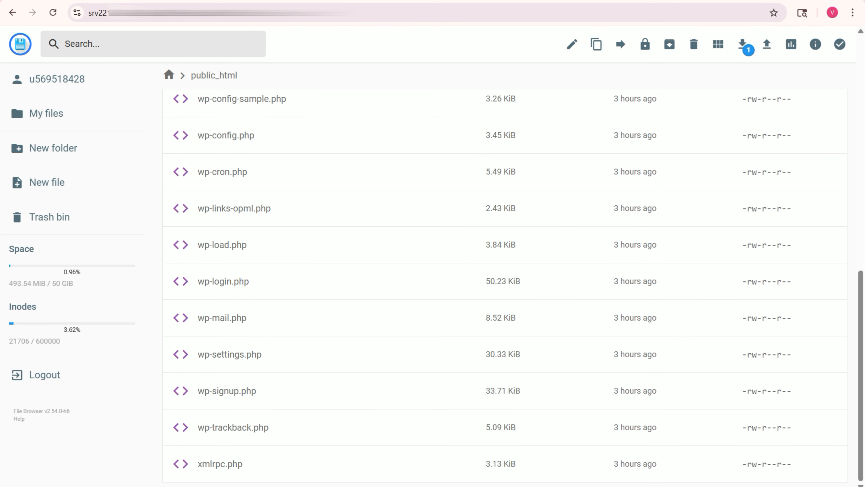
key(ctrl+a)
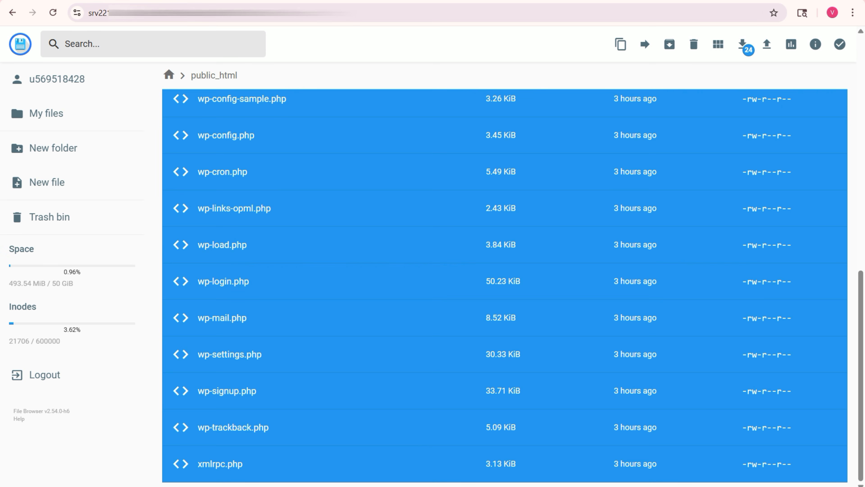
scroll(504, 272, up, 10)
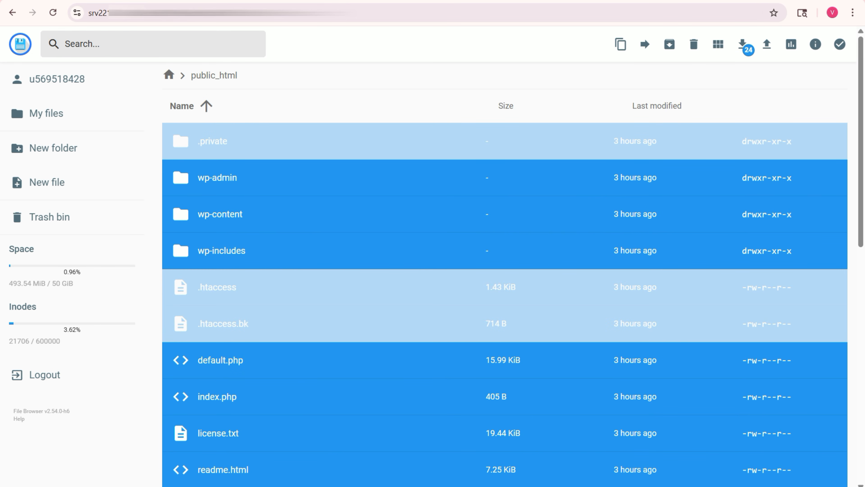
click(694, 44)
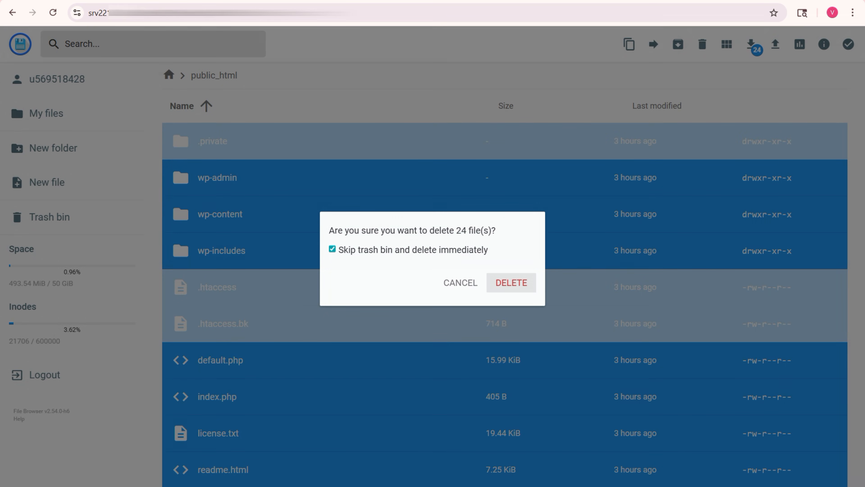
key(Return)
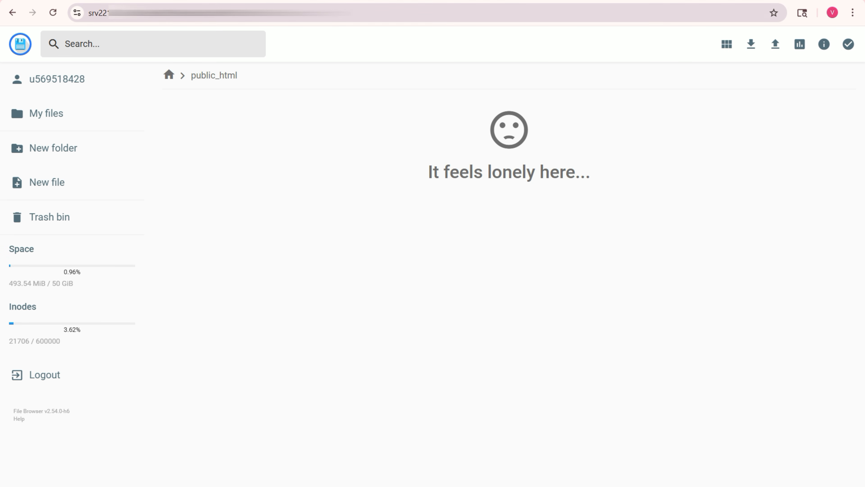
Close the file manager and clear the website cache of wpbuildify.com from its hPanel dashboard.
key(ctrl+w)
click(784, 346)
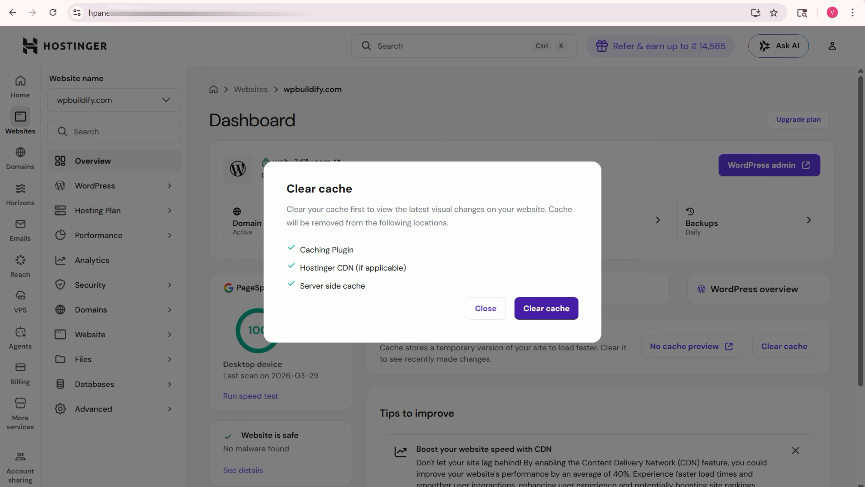
key(Return)
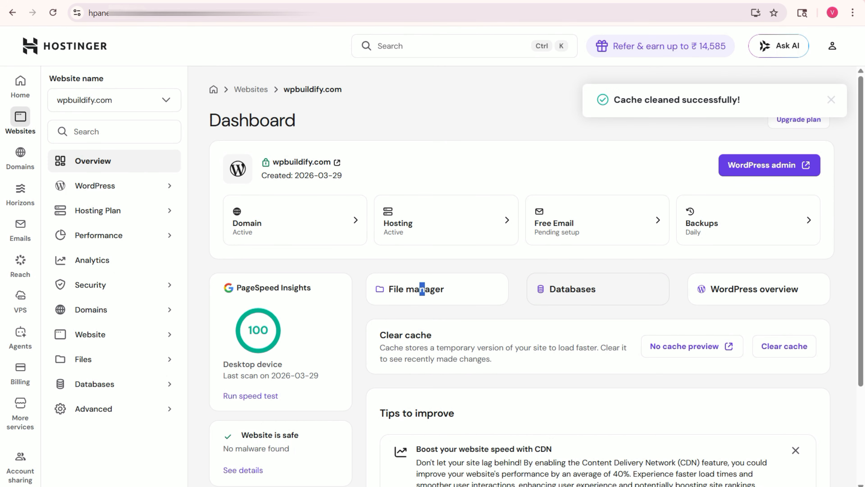
Delete only the browser's cached images and files for all time, keeping browsing history and cookies.
key(ctrl+shift+Delete)
click(429, 294)
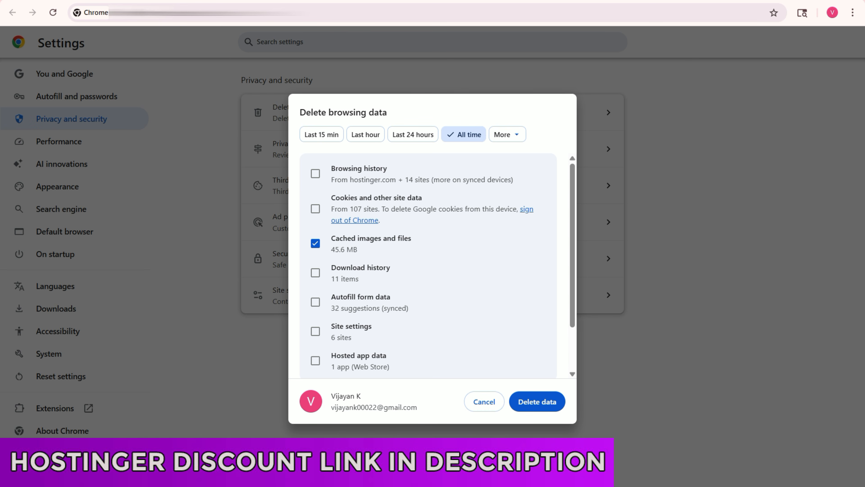
click(315, 209)
click(316, 174)
click(316, 209)
click(315, 174)
click(538, 401)
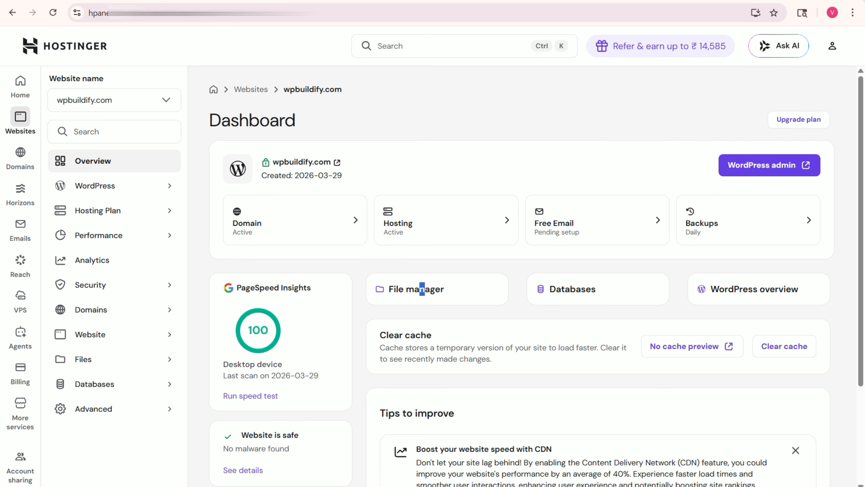
Reopen the file manager of wpbuildify.com at the public_html folder.
click(422, 288)
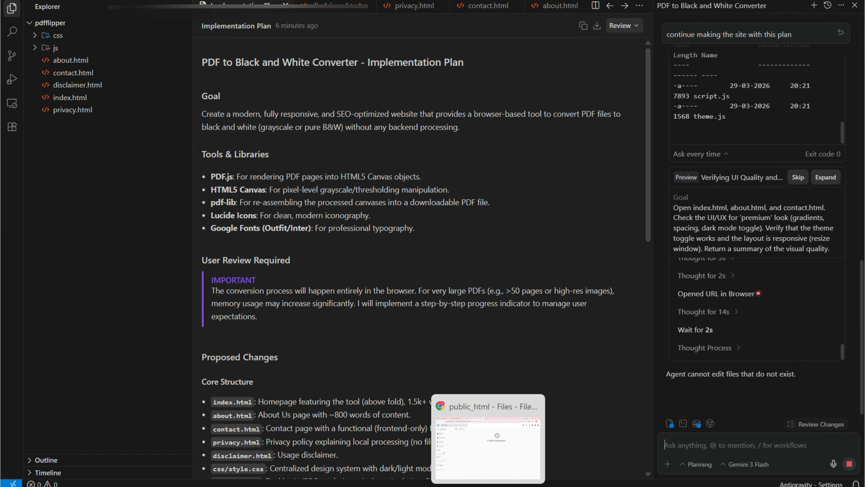
click(488, 447)
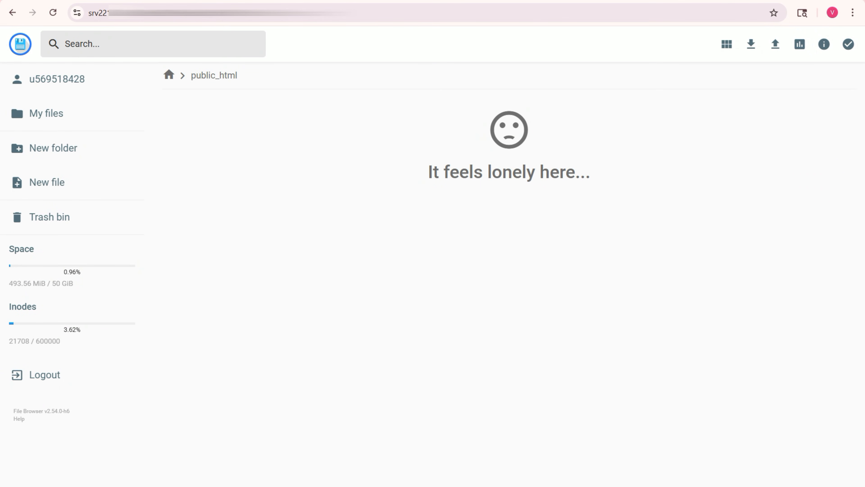
Check the website build progress in Antigravity and in the Gemini app builder.
key(alt+Tab)
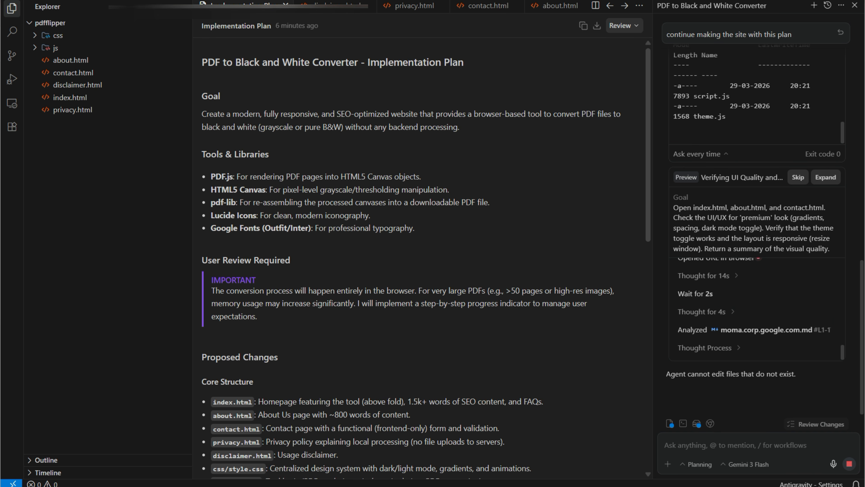
key(alt+Tab)
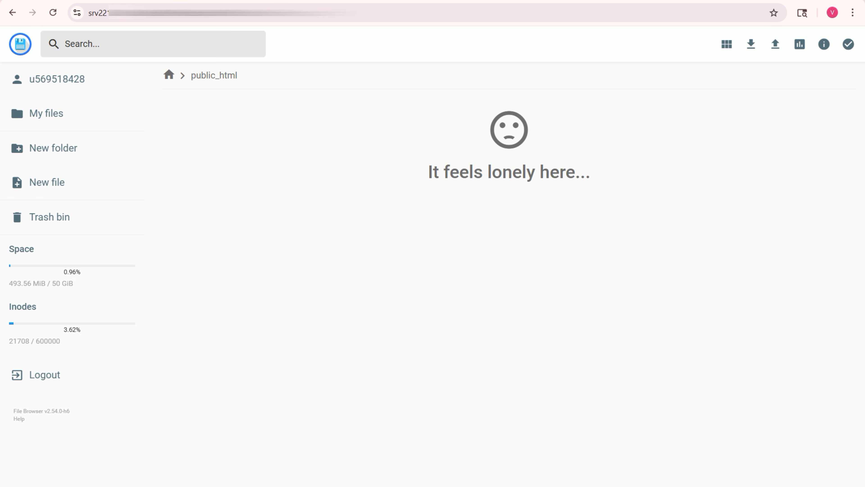
key(alt+Tab)
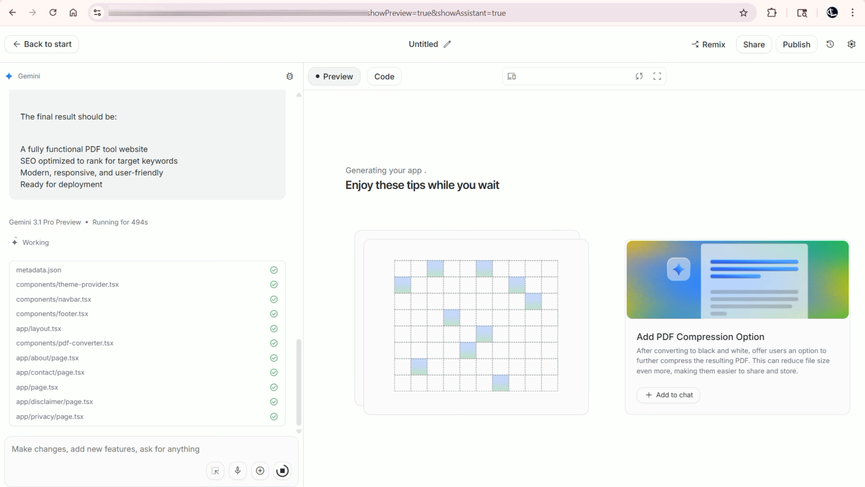